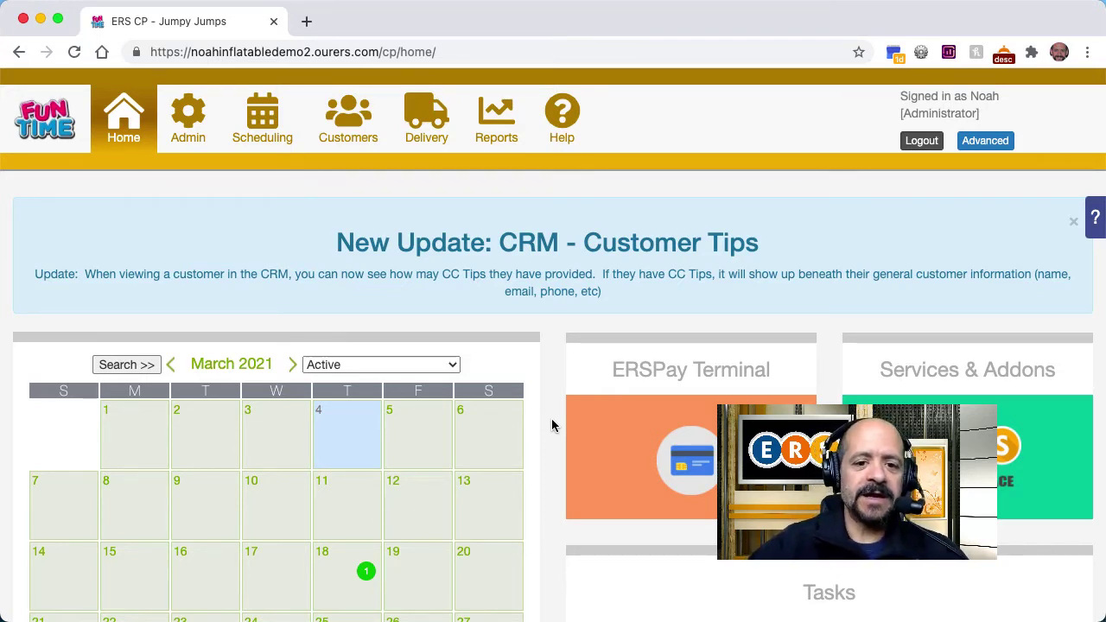
Step: Create a new availability rule set named 'Concessions Post-Sale Upsell'
{"action": "left_click", "coordinate": [195, 149]}
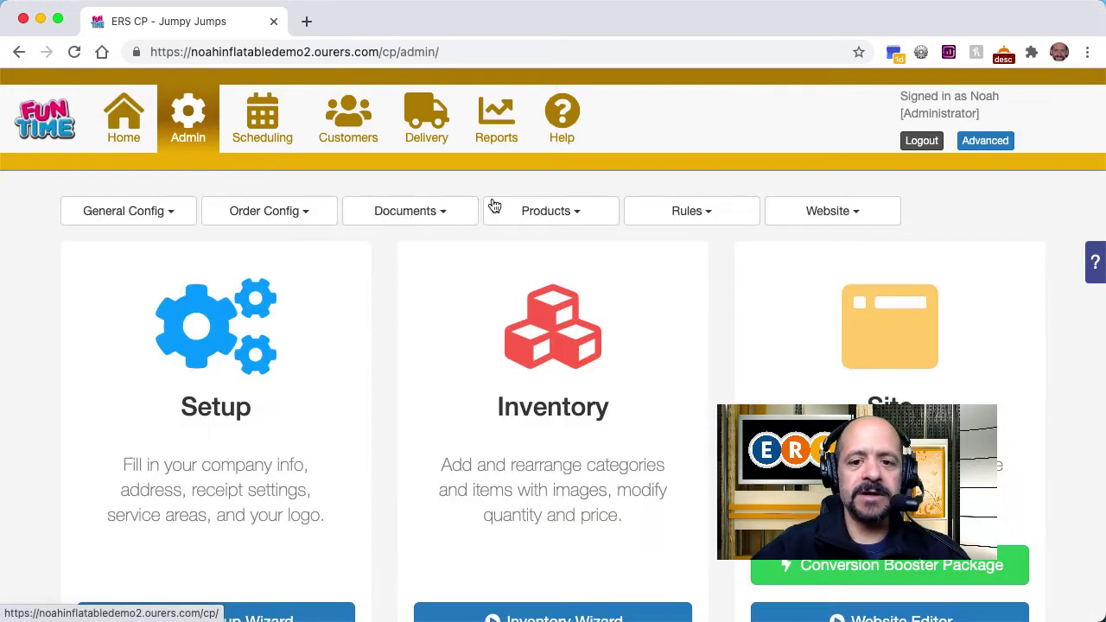
{"action": "left_click", "coordinate": [656, 221]}
{"action": "left_click", "coordinate": [666, 288]}
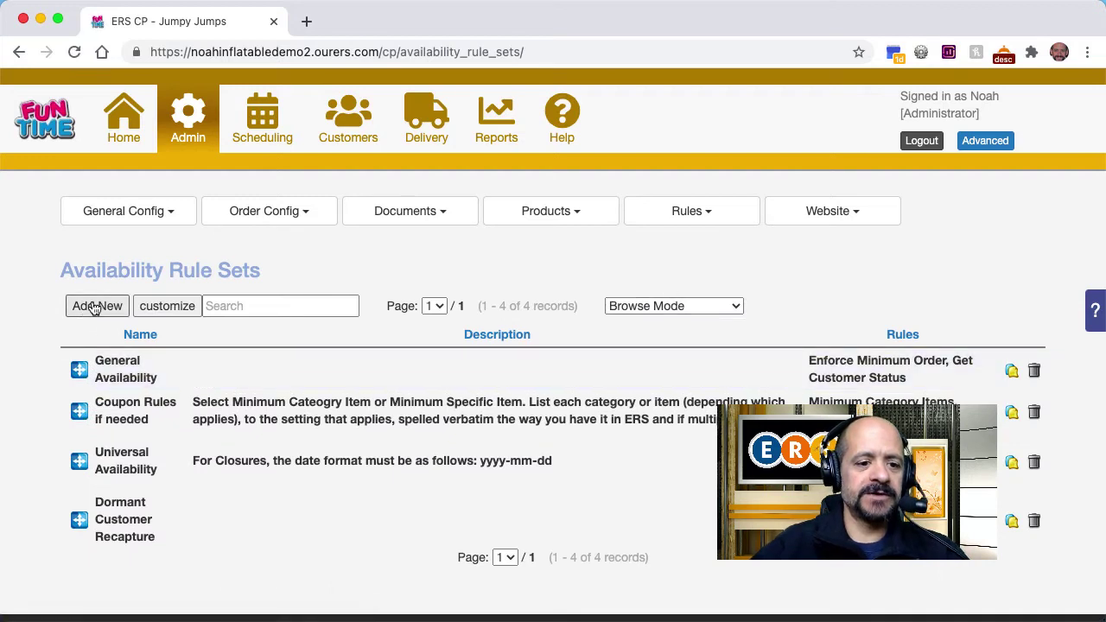
{"action": "left_click", "coordinate": [95, 308]}
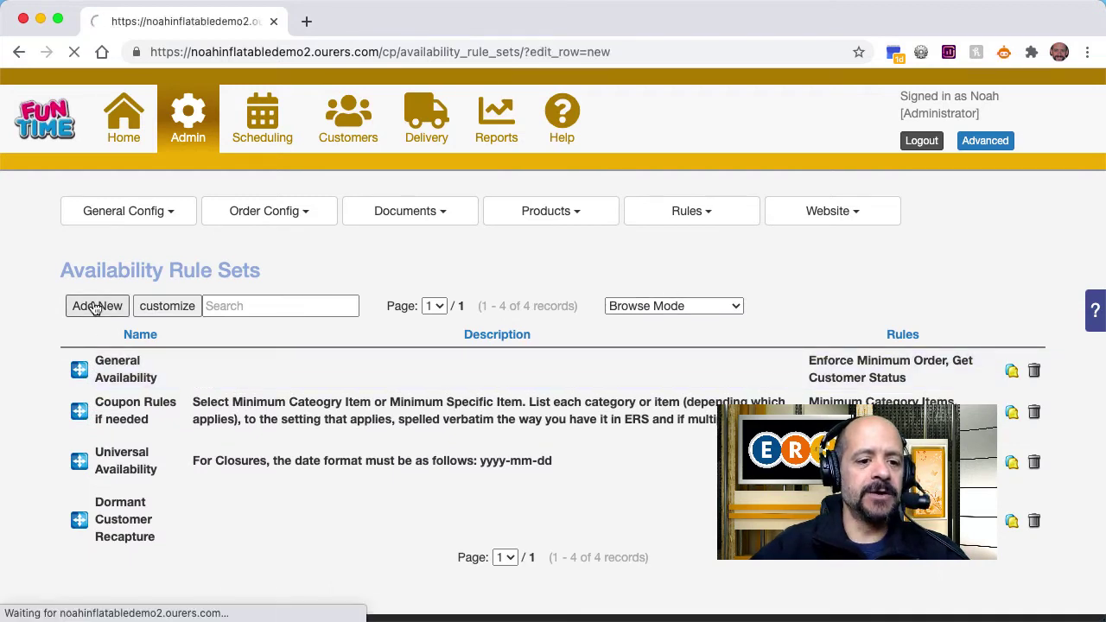
{"action": "left_click", "coordinate": [207, 364]}
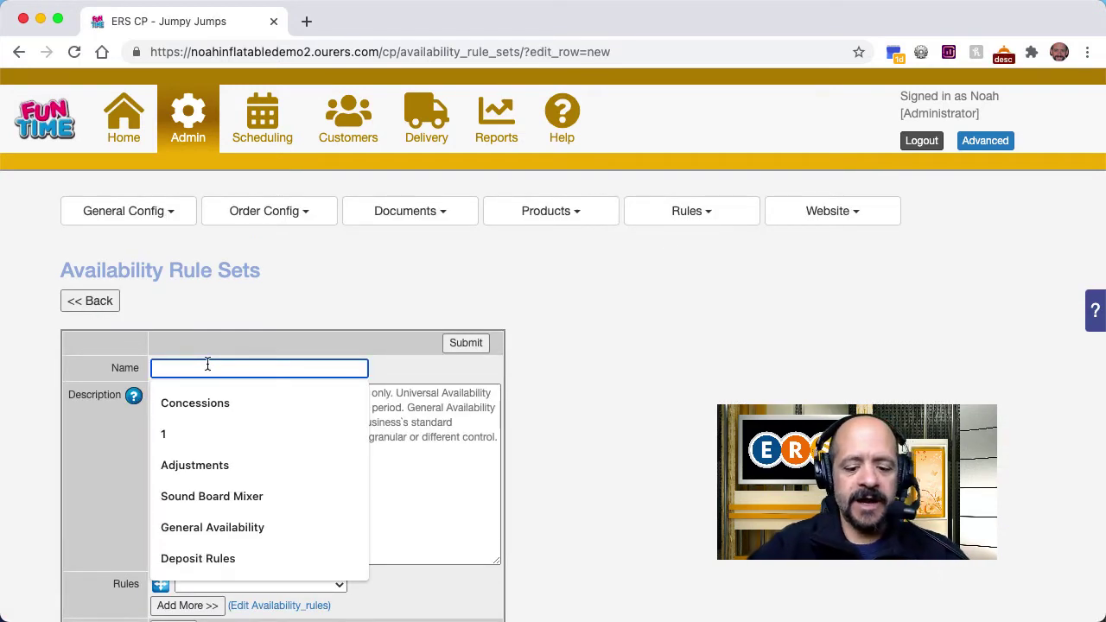
{"action": "type", "text": "Concess"}
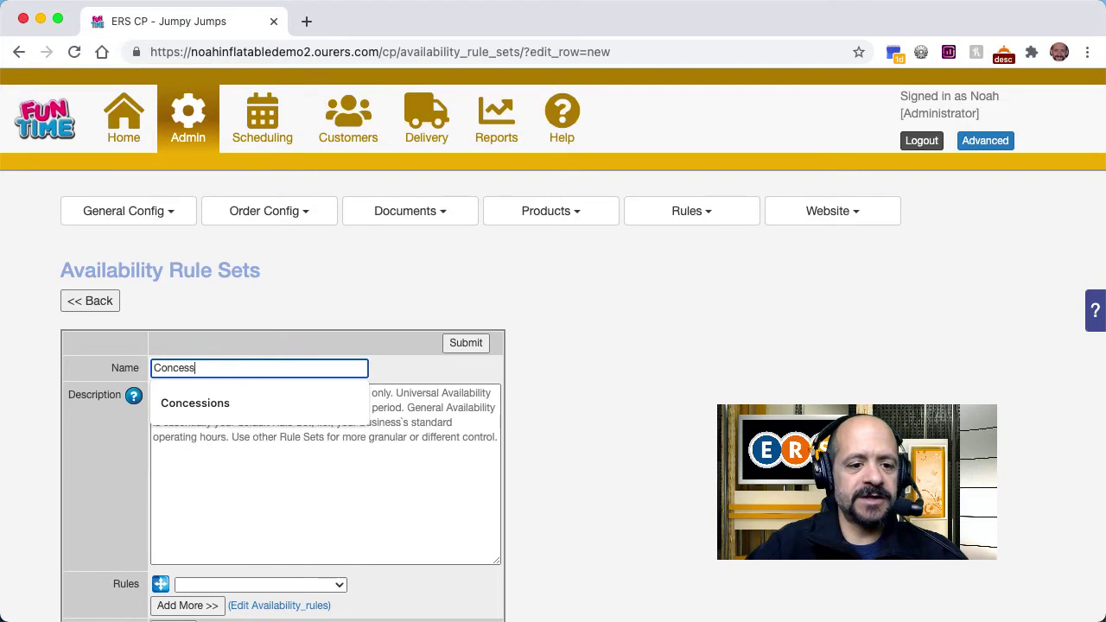
{"action": "type", "text": "ions Post-"}
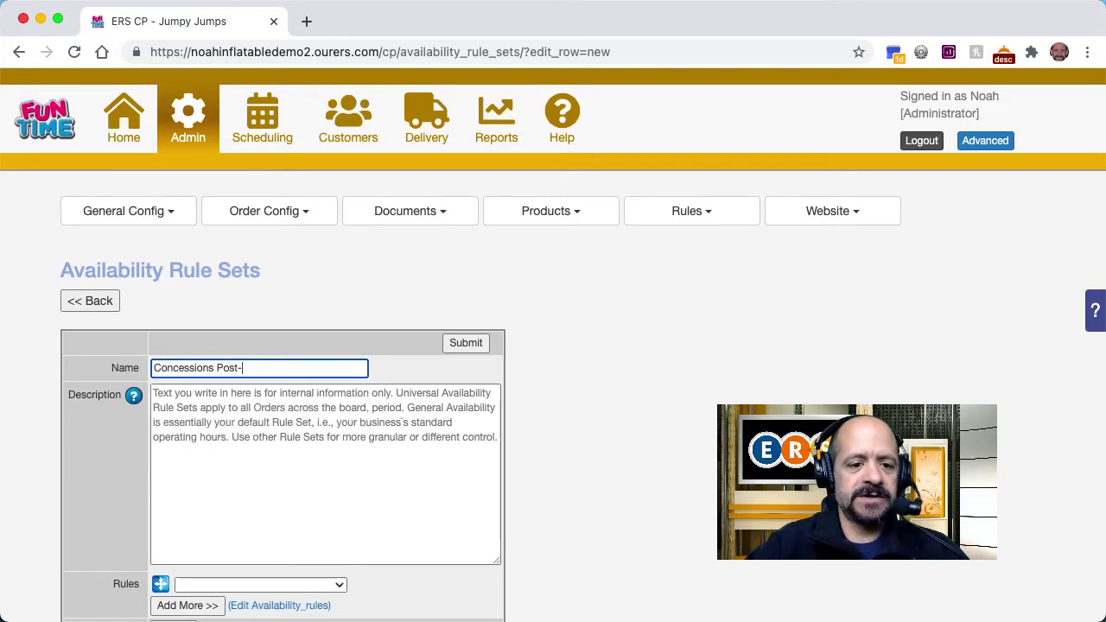
{"action": "type", "text": "Sale Upsell"}
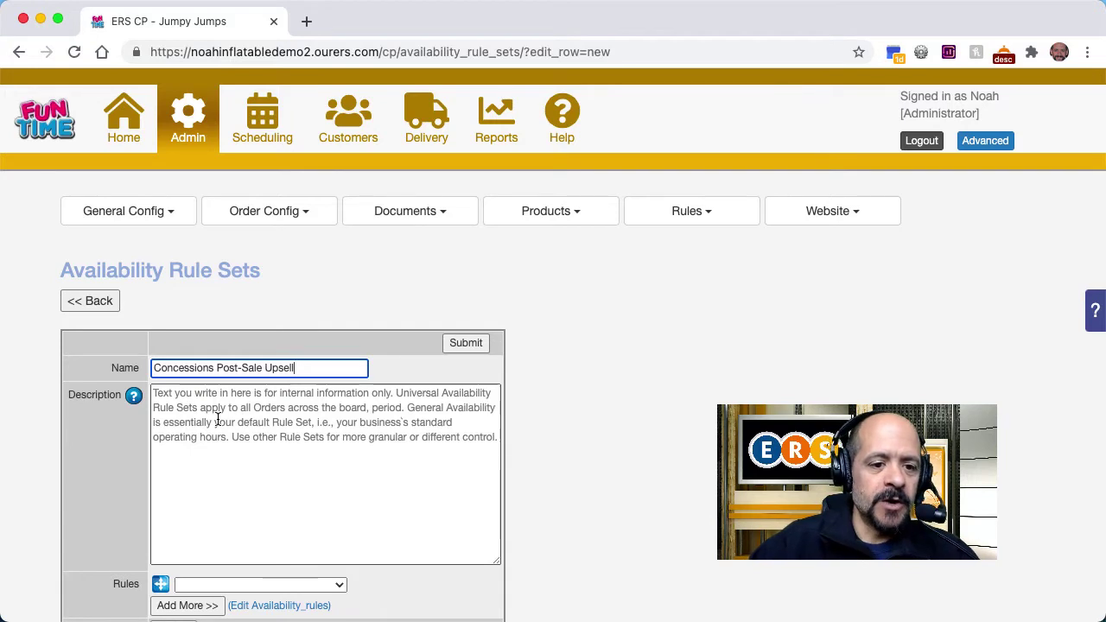
Step: Enter the description 'To be used with Automatic Message of same Name. -NPF', fixing typos
{"action": "left_click", "coordinate": [217, 420]}
{"action": "type", "text": "to be"}
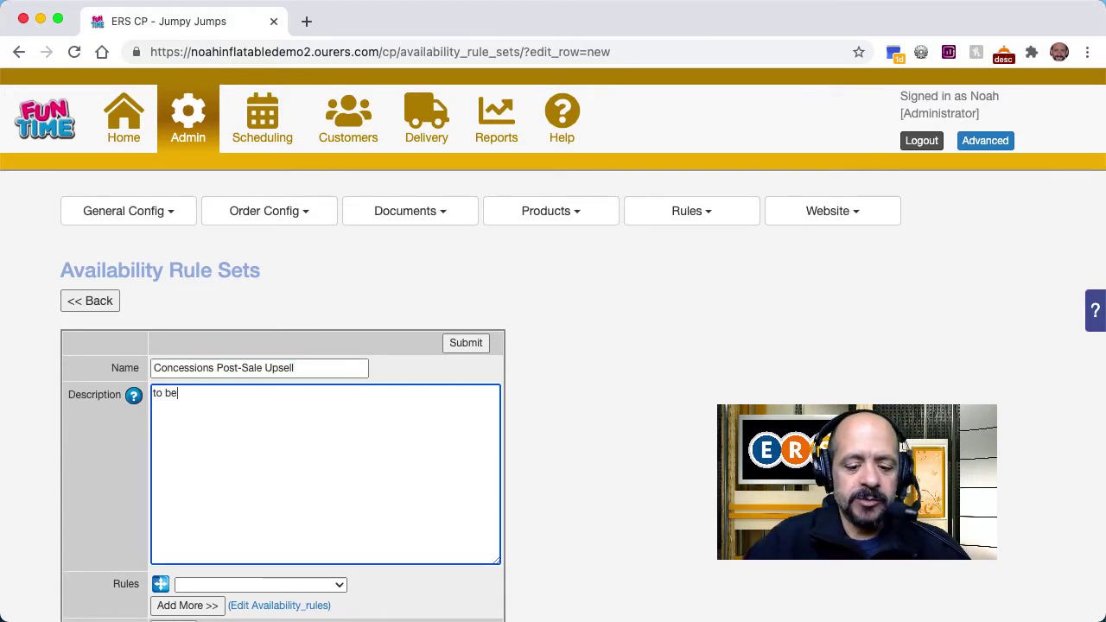
{"action": "type", "text": " used with Ad"}
{"action": "key", "text": "BackSpace"}
{"action": "type", "text": "utomatic"}
{"action": "type", "text": " Message of "}
{"action": "type", "text": "same Name."}
{"action": "type", "text": " ;-"}
{"action": "key", "text": "BackSpace"}
{"action": "key", "text": "BackSpace"}
{"action": "type", "text": "-NPF"}
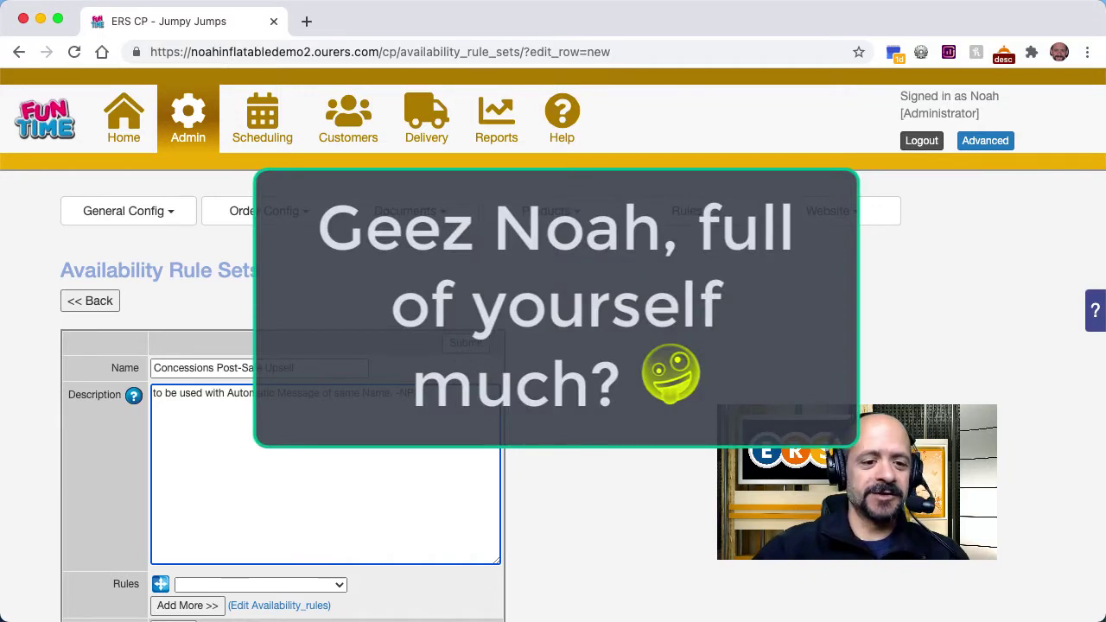
{"action": "key", "text": "Right"}
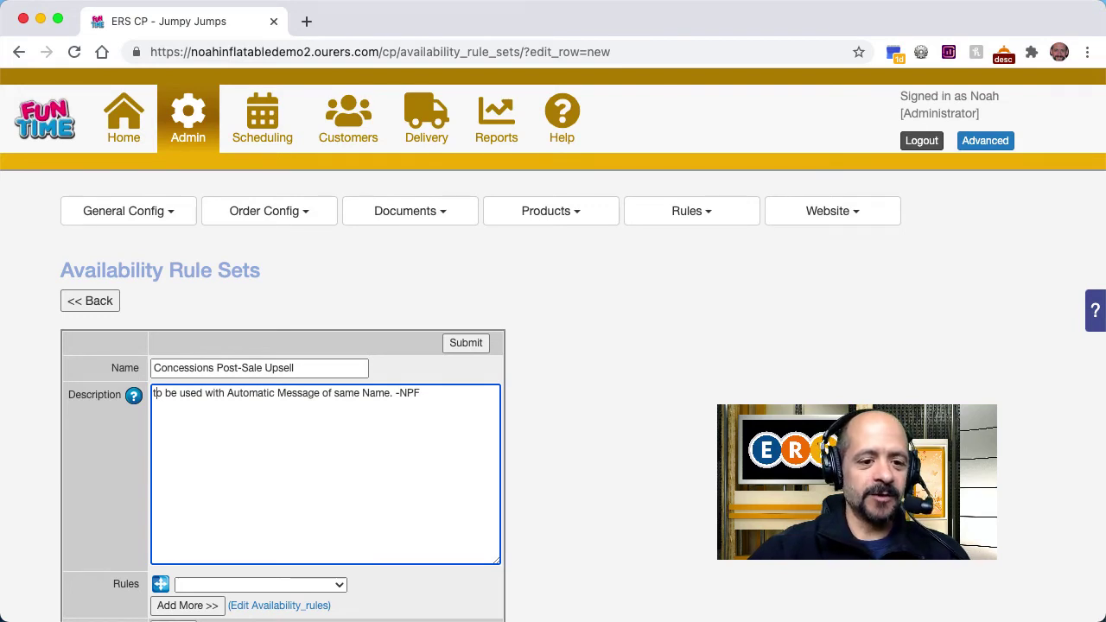
{"action": "key", "text": "BackSpace"}
{"action": "type", "text": "T"}
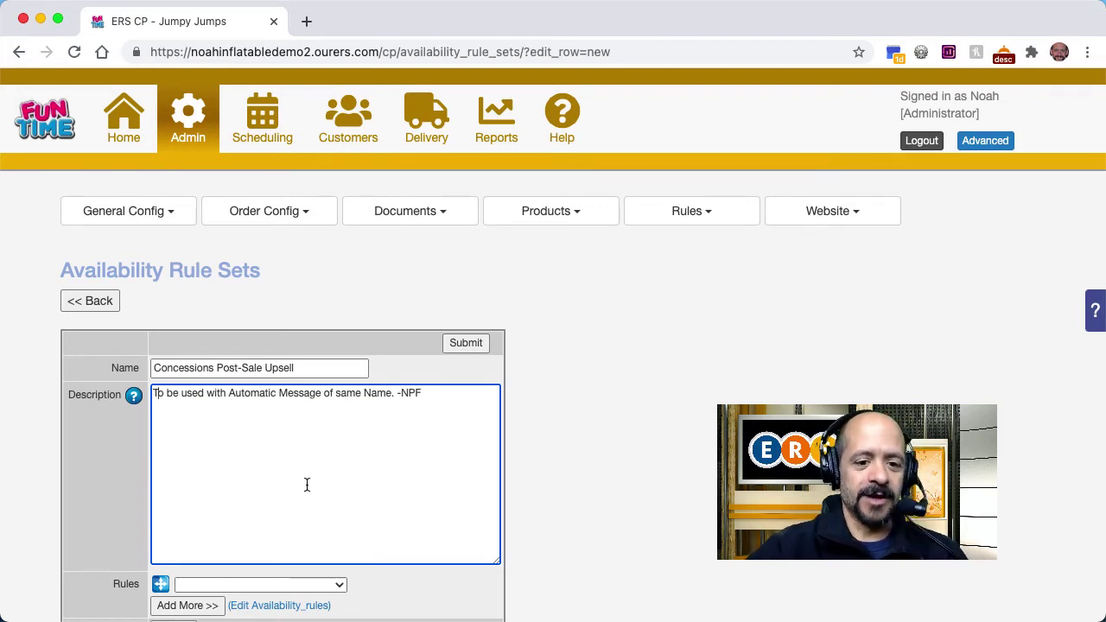
{"action": "scroll", "coordinate": [355, 486], "scroll_direction": "down", "scroll_amount": 5}
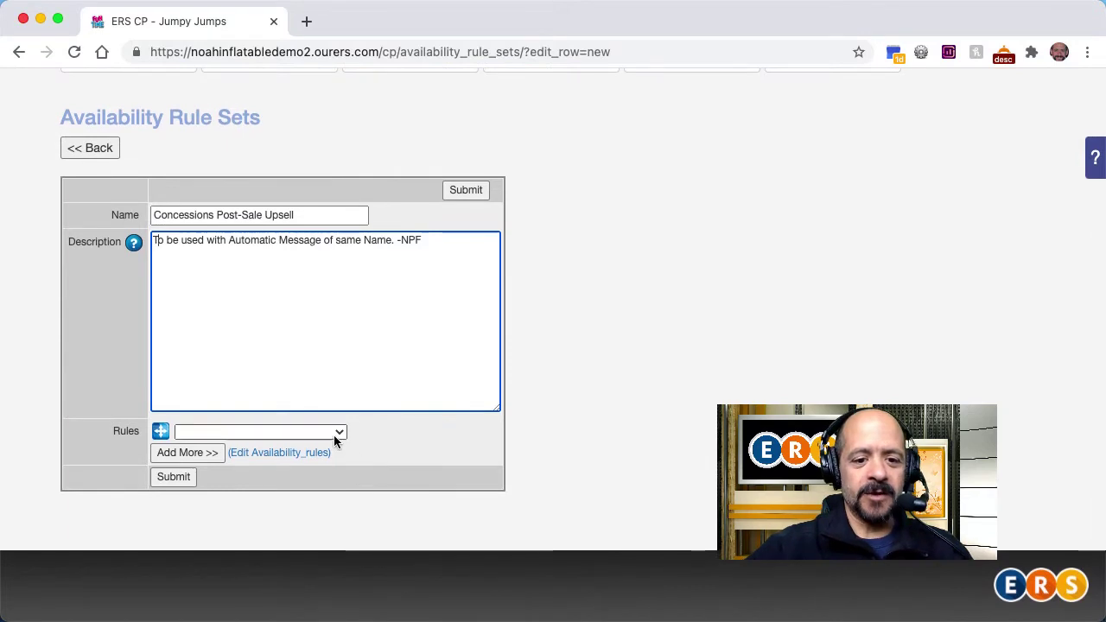
{"action": "left_click", "coordinate": [335, 432]}
Step: Add a Does not Contain Specific Category Item rule for the Concessions and Add-Ons category
{"action": "scroll", "coordinate": [346, 575], "scroll_direction": "down", "scroll_amount": 10}
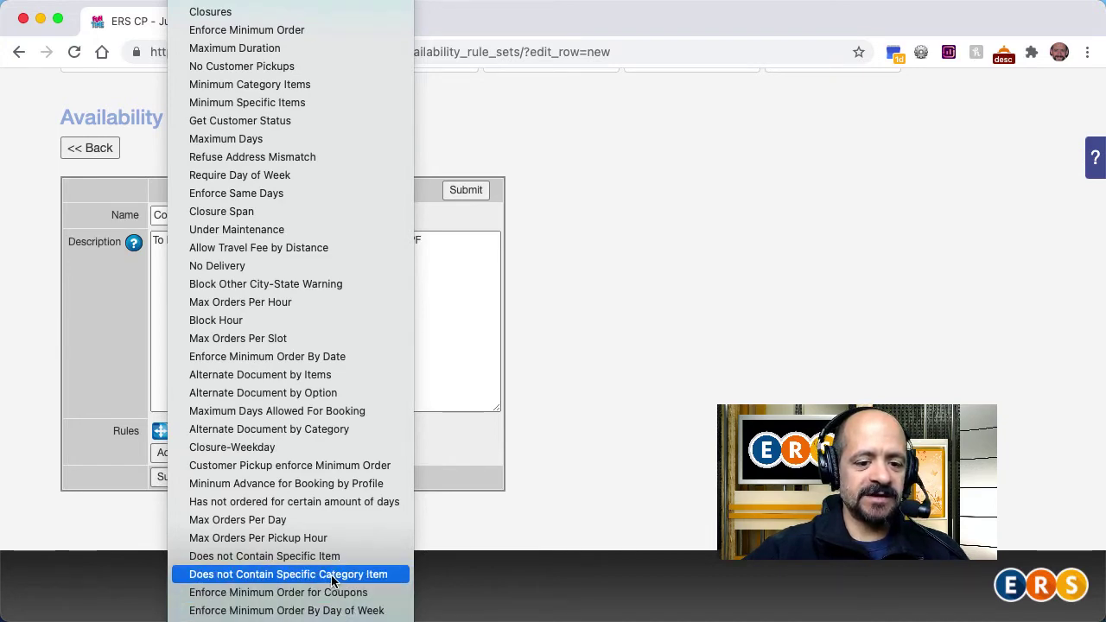
{"action": "left_click", "coordinate": [331, 575]}
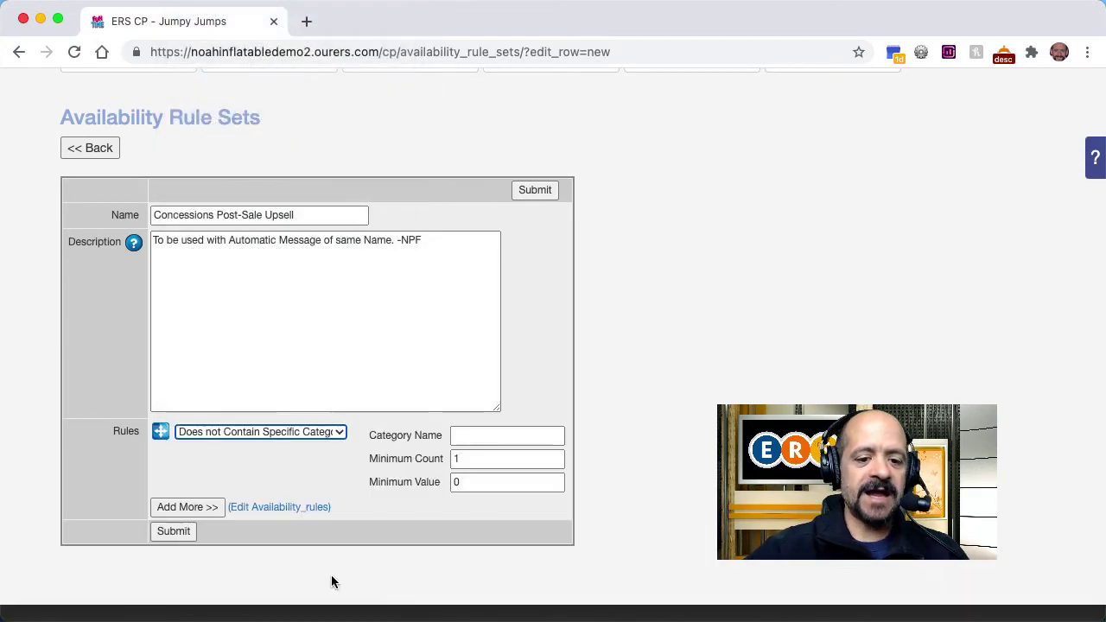
{"action": "left_click", "coordinate": [481, 440]}
{"action": "left_click", "coordinate": [536, 248]}
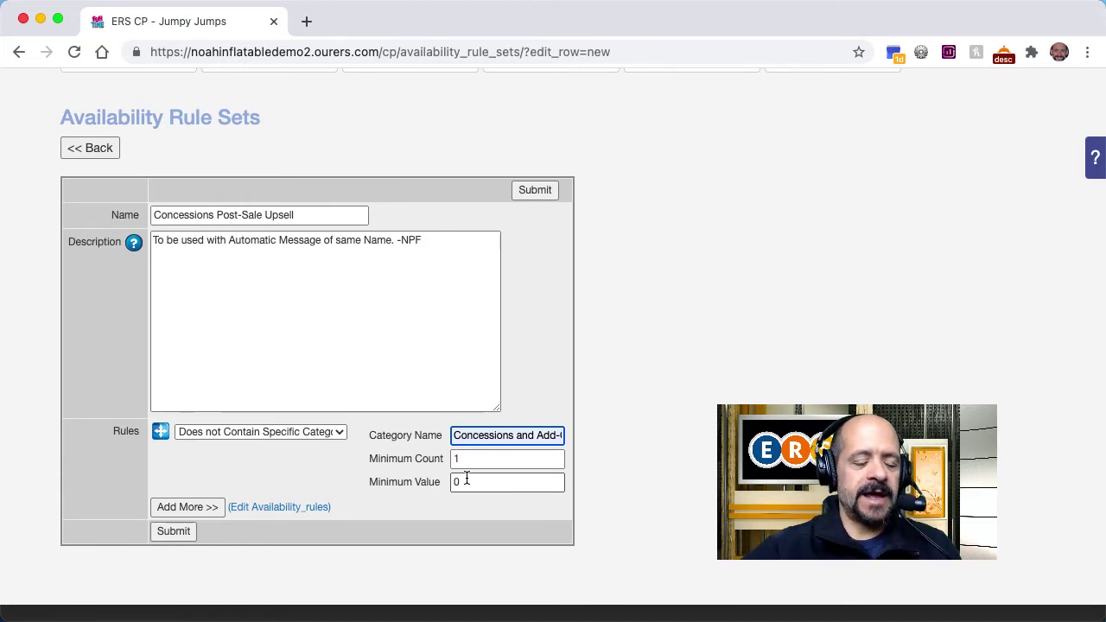
Step: Copy the rule set name, save the rule set, and start a new automatic message
{"action": "triple_click", "coordinate": [317, 213]}
{"action": "key", "text": "super+c"}
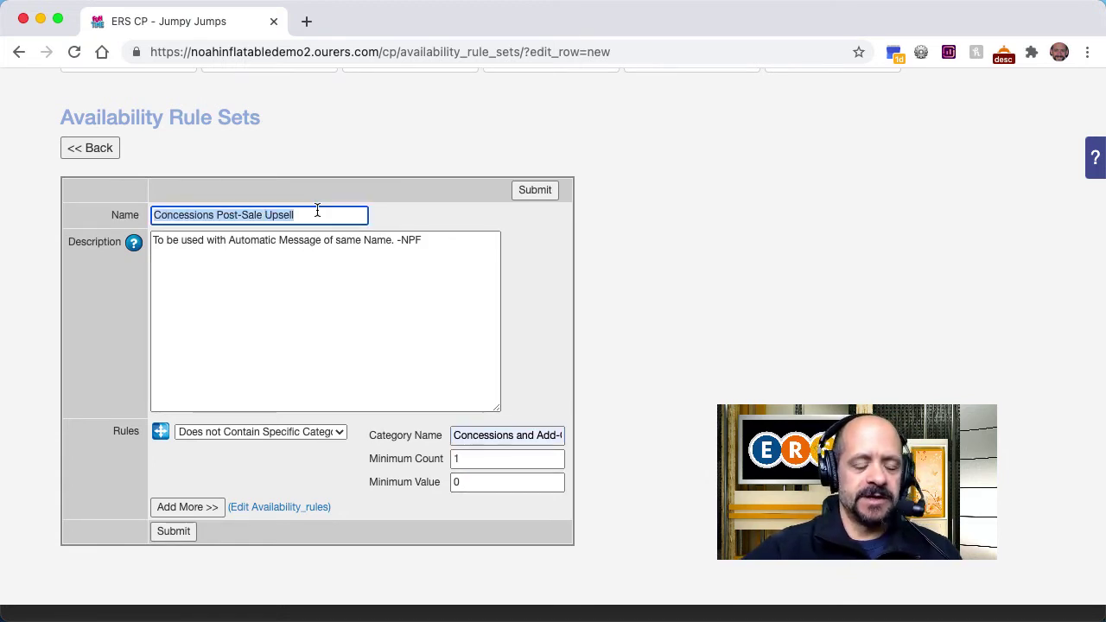
{"action": "left_click", "coordinate": [536, 190]}
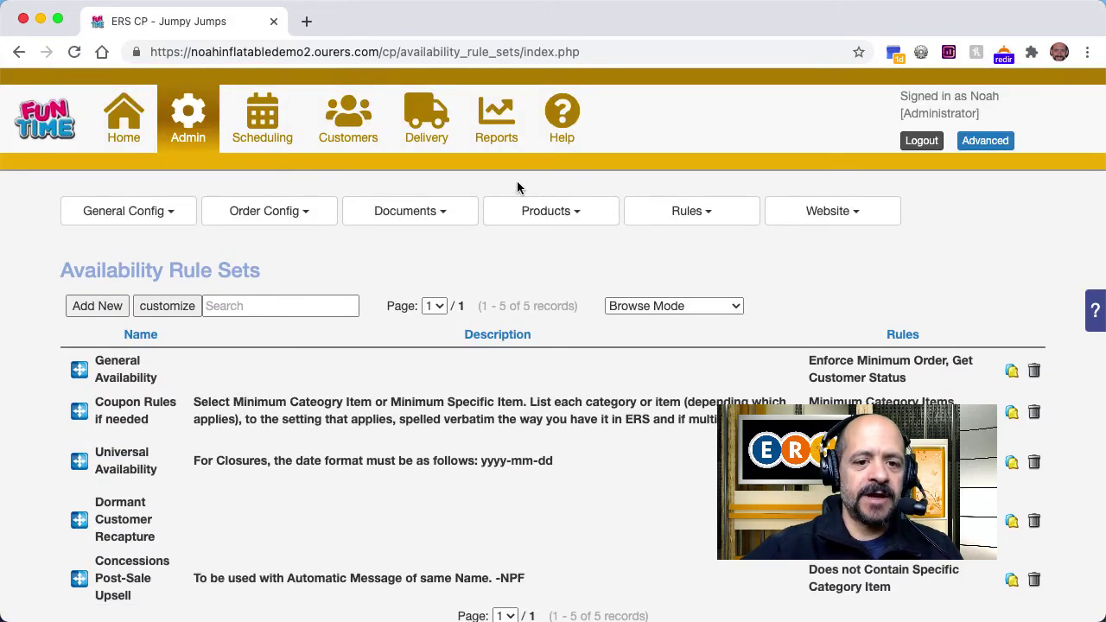
{"action": "left_click", "coordinate": [446, 214]}
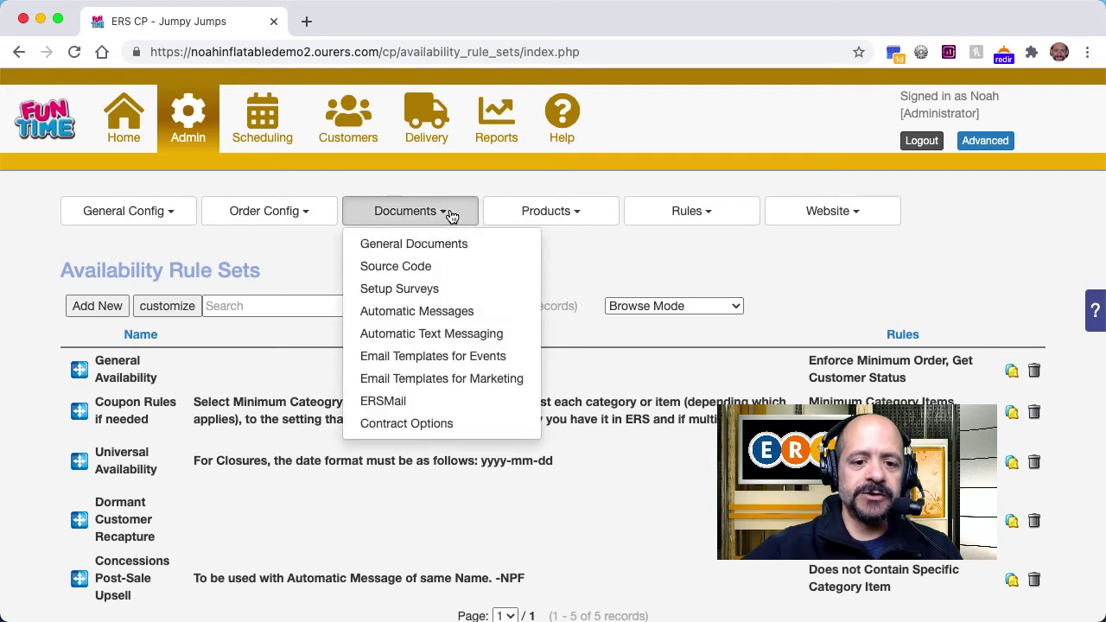
{"action": "left_click", "coordinate": [429, 310]}
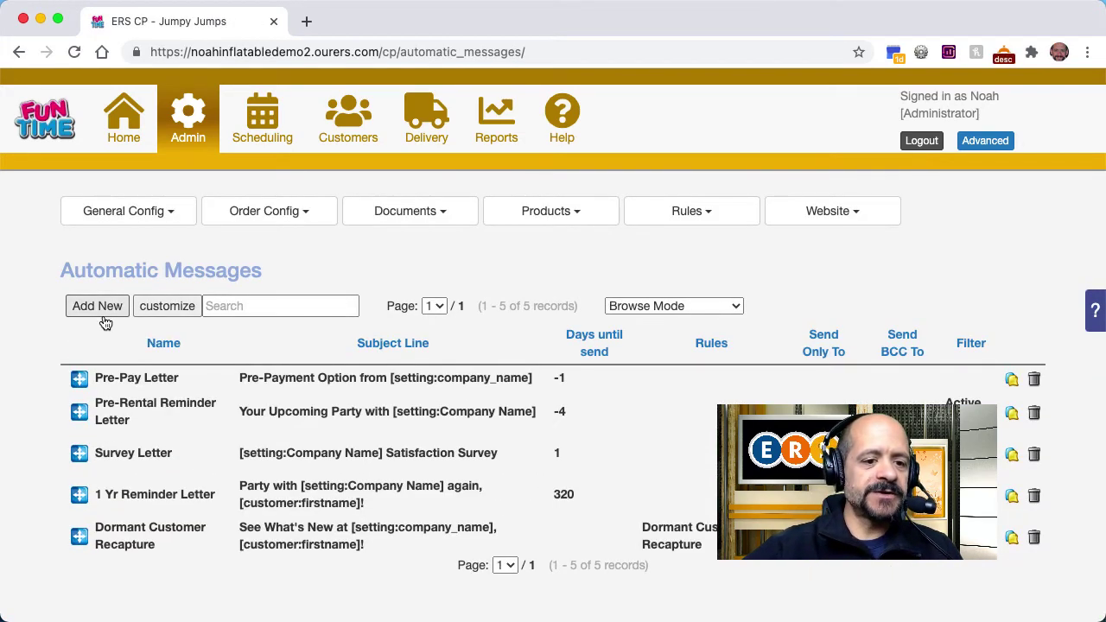
{"action": "left_click", "coordinate": [102, 314]}
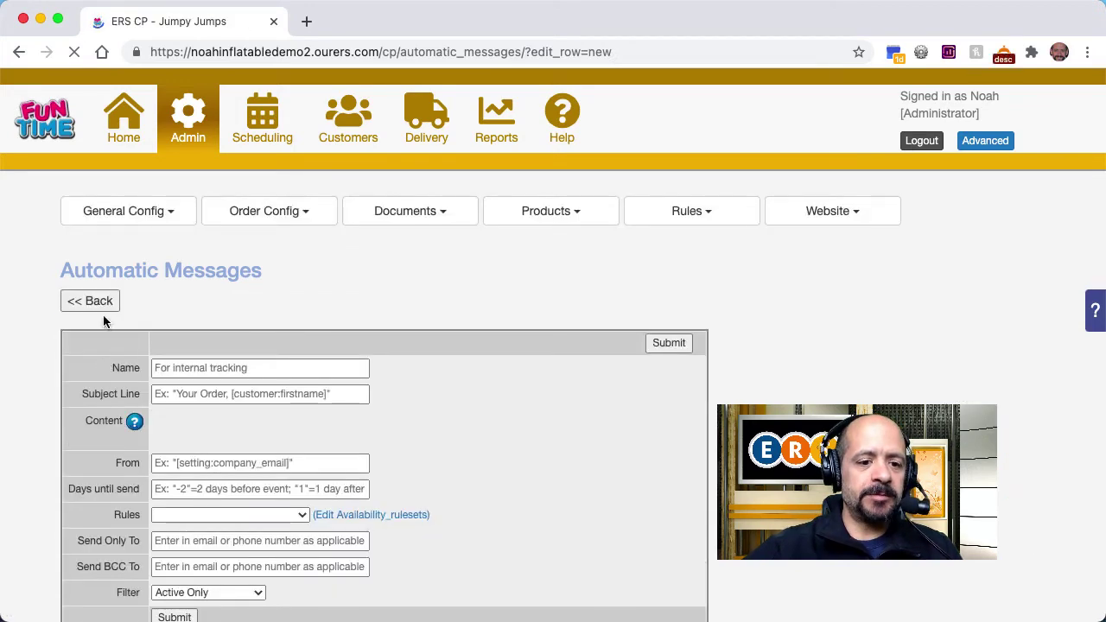
Step: Name the message 'Concessions Post-Sale Upsell' with subject 'Items You May Enjoy, [customer:firstname]'
{"action": "left_click", "coordinate": [271, 368]}
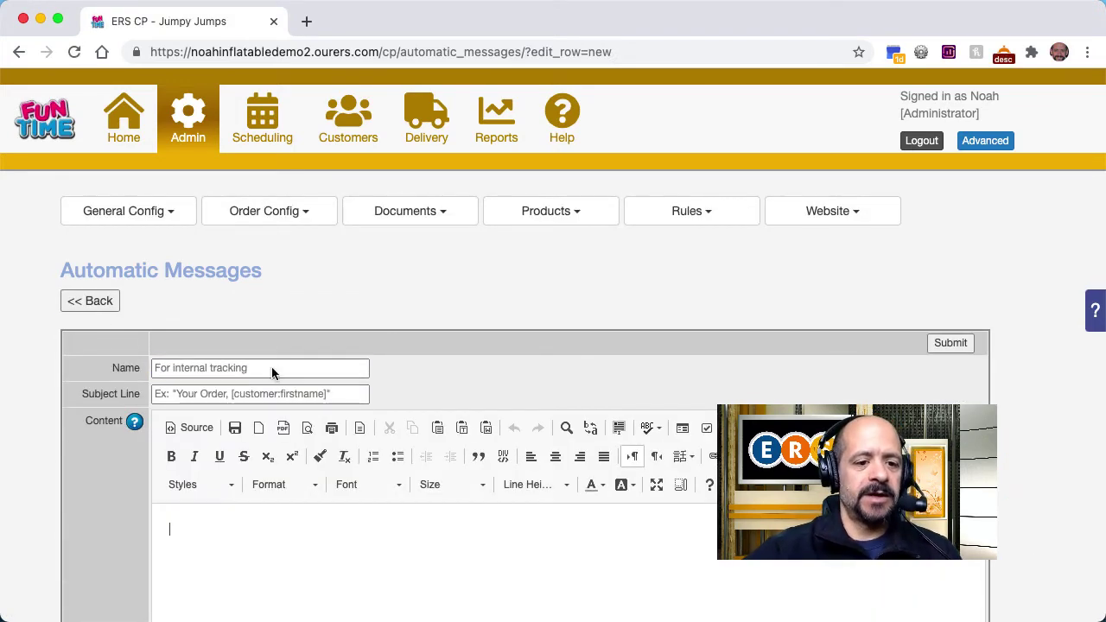
{"action": "key", "text": "super+v"}
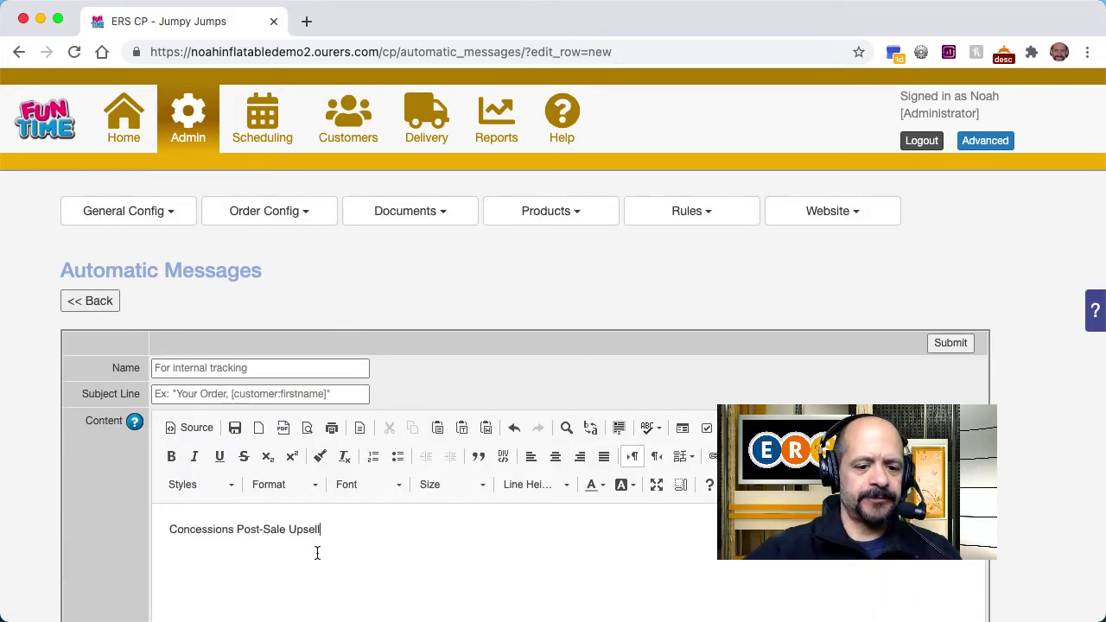
{"action": "double_click", "coordinate": [368, 538]}
{"action": "key", "text": "super+a"}
{"action": "key", "text": "super+c"}
{"action": "key", "text": "BackSpace"}
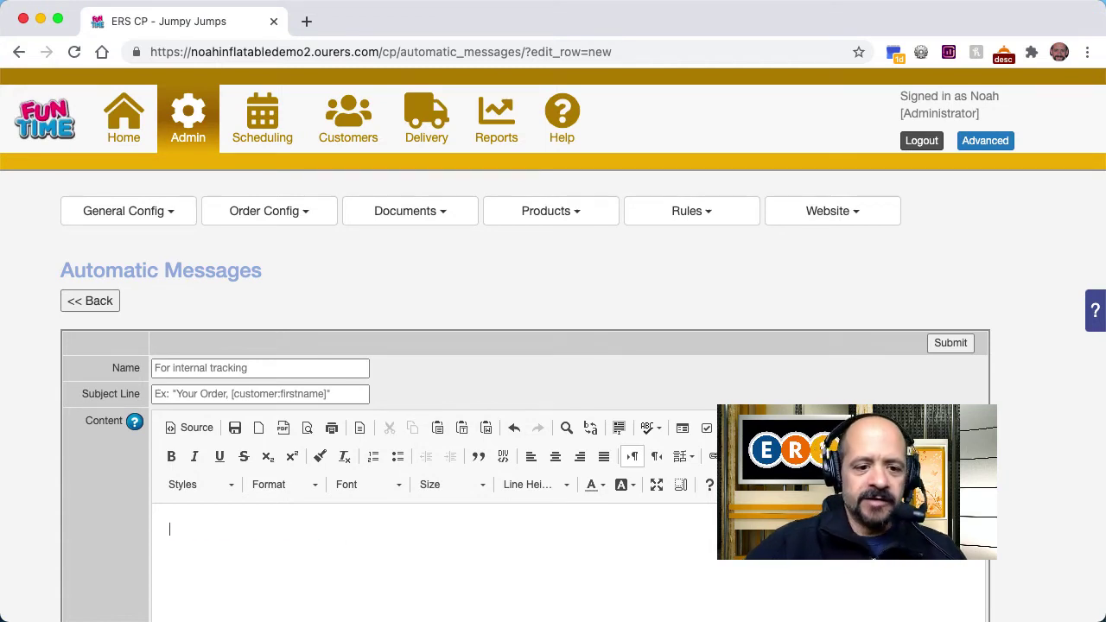
{"action": "left_click", "coordinate": [321, 362]}
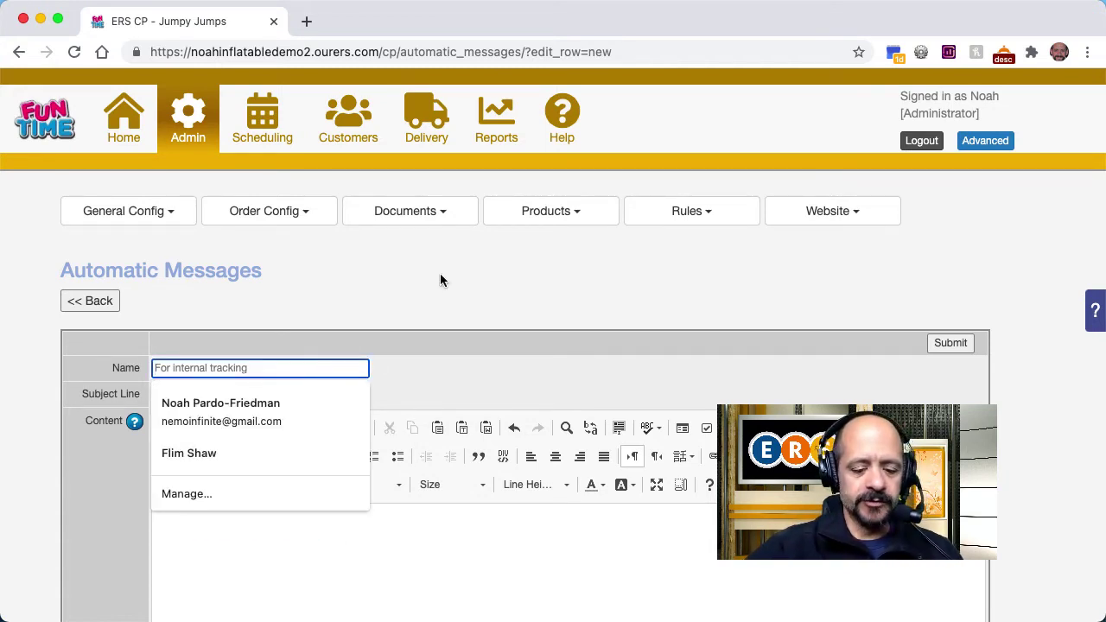
{"action": "key", "text": "super+v"}
{"action": "left_click", "coordinate": [202, 394]}
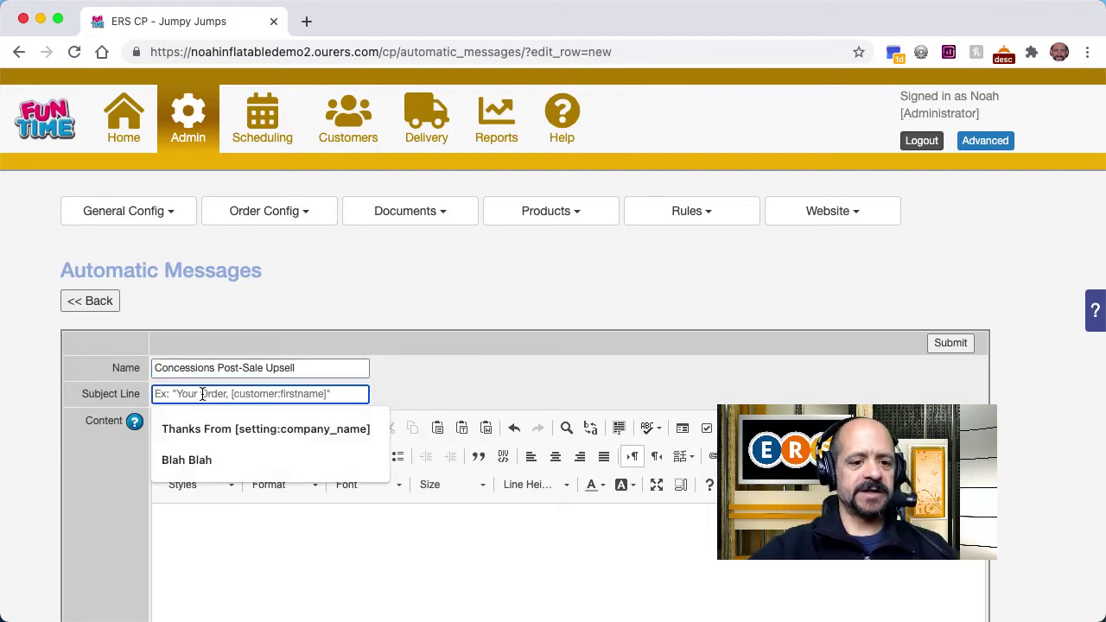
{"action": "type", "text": "Items You May Enjoy, [customer:firstname"}
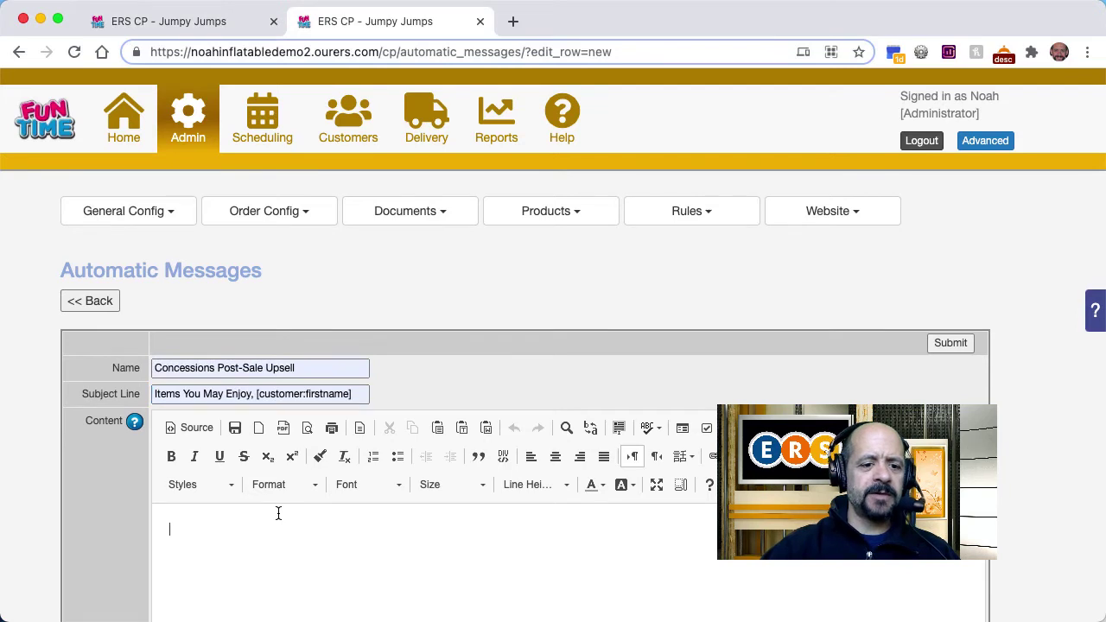
{"action": "left_click", "coordinate": [278, 513]}
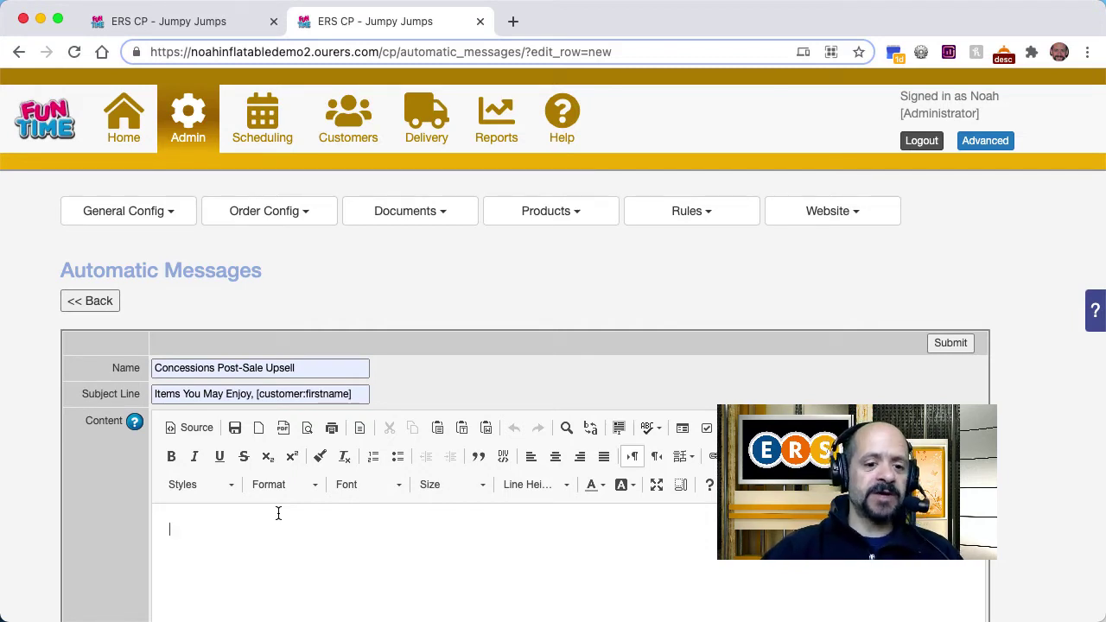
Step: Write the greeting 'Hi [customer:firstname],' and the concession-items upsell paragraphs with product images
{"action": "type", "text": "Hi [customer:firstname],"}
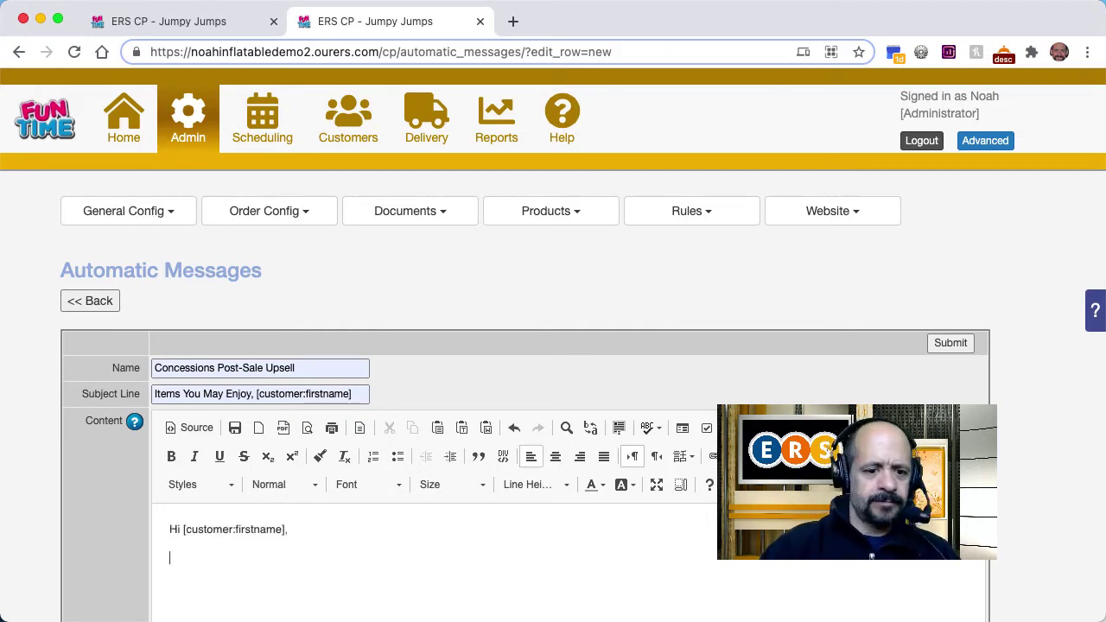
{"action": "key", "text": "Return"}
{"action": "type", "text": "Noah here from [setting:company_name]. Looking forward to seeing you in a couple of days!"}
{"action": "key", "text": "Return"}
{"action": "type", "text": "I thought you might want to know about a few items that could take your party to the next level. Please feel free to click here to browse our Concession Machines for tasty treats and extras!"}
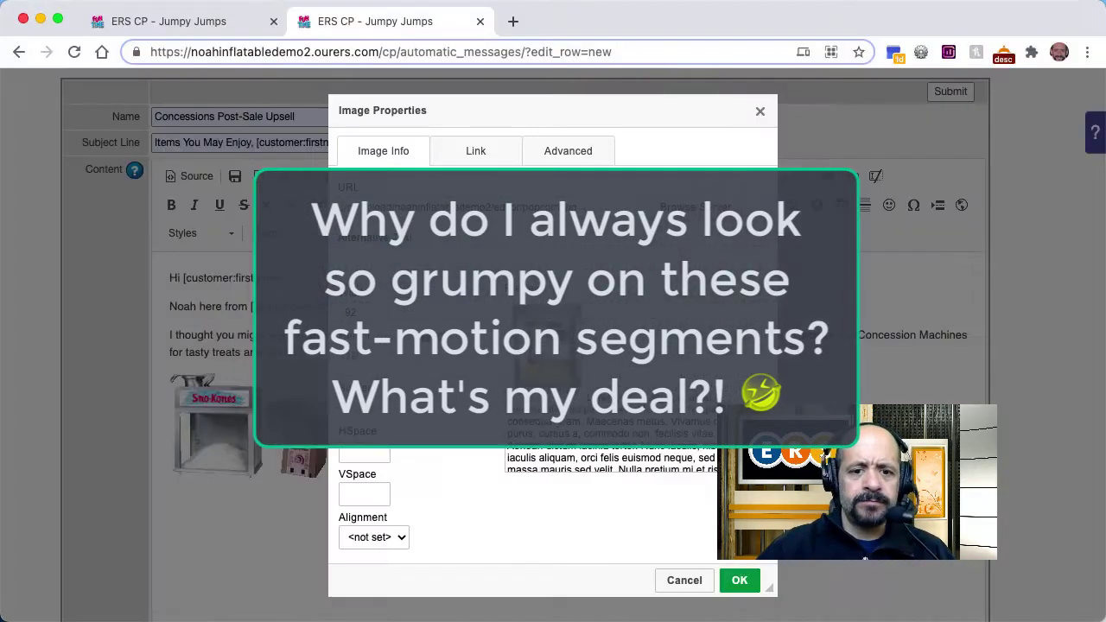
{"action": "left_click", "coordinate": [696, 206]}
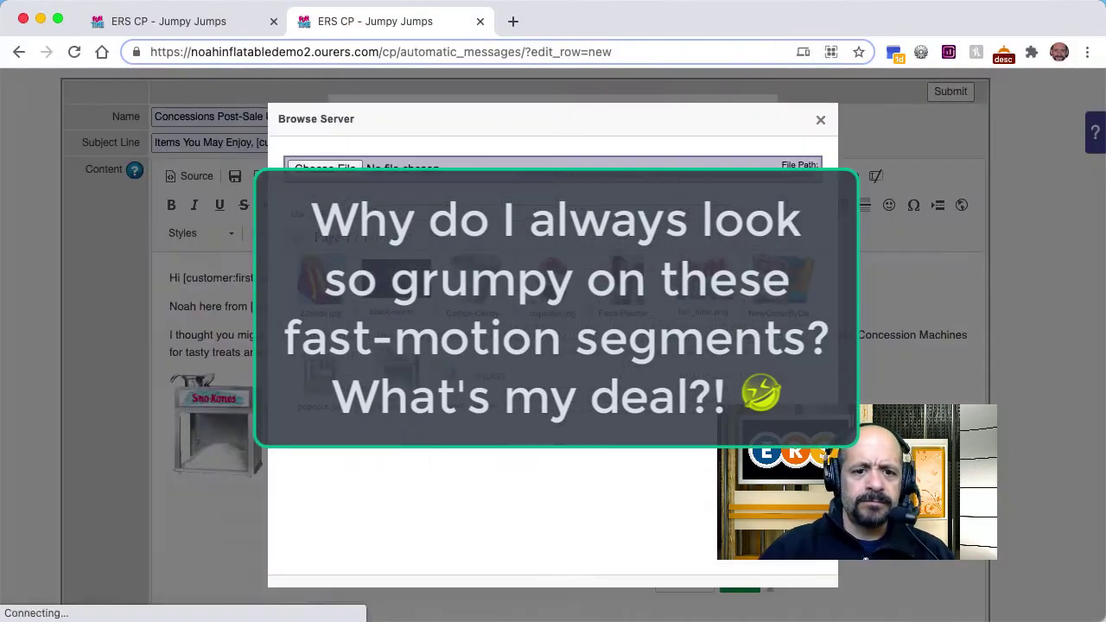
Step: Add the thank-you sign-off '-Noah' with [setting:company_name] and [setting:company_website] tags
{"action": "type", "text": "Thanks, [customer:firstname]! I look f"}
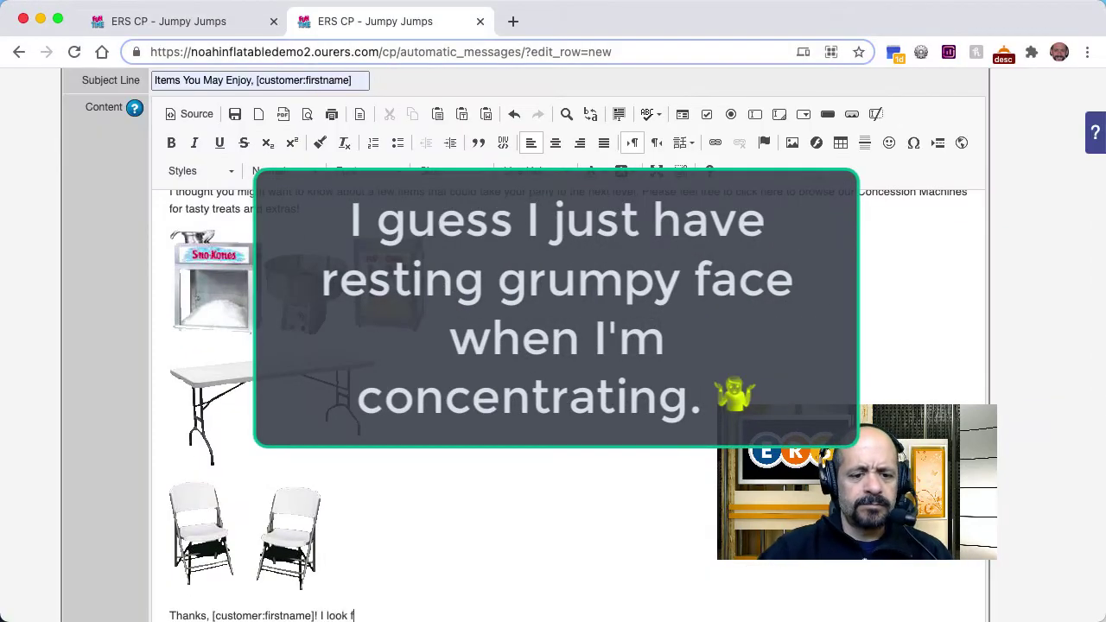
{"action": "type", "text": "orward to seeing you soon."}
{"action": "key", "text": "Return"}
{"action": "type", "text": "-Noah"}
{"action": "key", "text": "shift+Return"}
{"action": "type", "text": "[setting:company_name]"}
{"action": "key", "text": "shift+Return"}
{"action": "type", "text": "[setting:company_website]"}
Step: Add company phone, address, city/state/zip tags and the [general_image:logo] tag line
{"action": "key", "text": "shift+Return"}
{"action": "type", "text": "[setting:company_phone]"}
{"action": "key", "text": "shift+Return"}
{"action": "type", "text": "[setting:company_address]"}
{"action": "key", "text": "shift+Return"}
{"action": "type", "text": "[setting:company_city], [setting:company_state] [setting:companyn"}
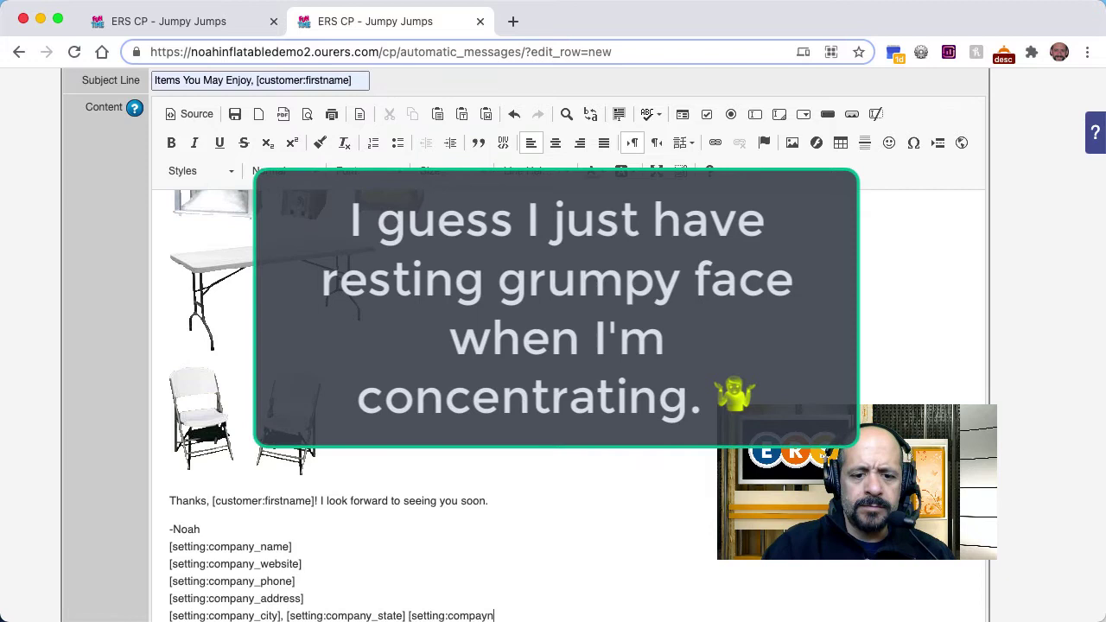
{"action": "key", "text": "BackSpace"}
{"action": "type", "text": "_zip]"}
{"action": "key", "text": "Return"}
{"action": "type", "text": "[general_image:logo?max-height=60px&max-width=380px]"}
{"action": "left_click", "coordinate": [273, 21]}
{"action": "scroll", "coordinate": [532, 561], "scroll_direction": "up", "scroll_amount": 5}
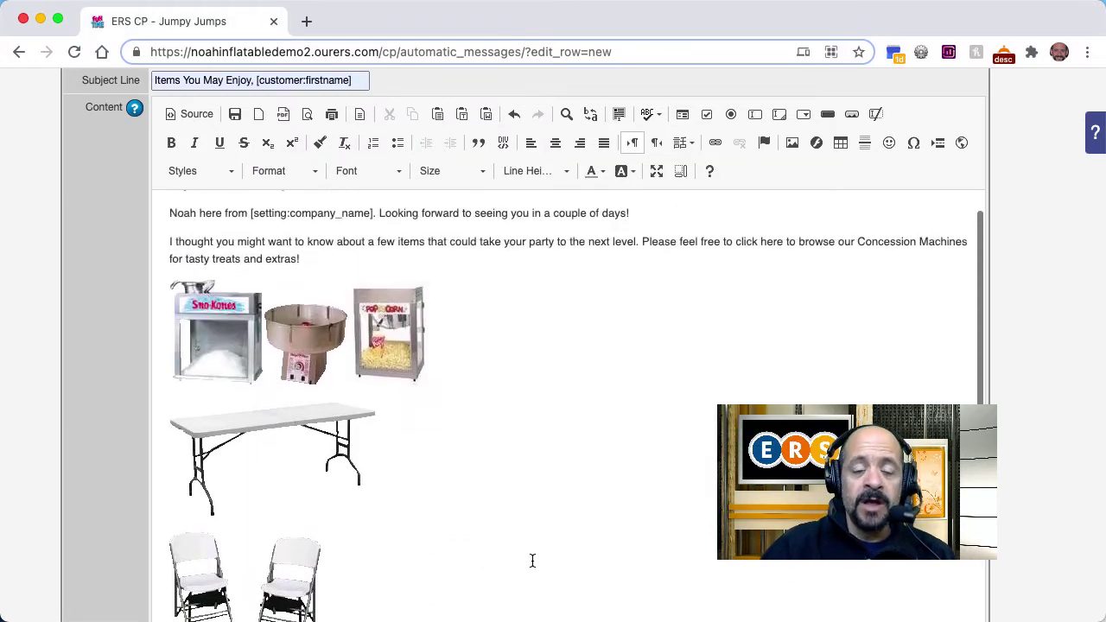
{"action": "scroll", "coordinate": [533, 560], "scroll_direction": "up", "scroll_amount": 1}
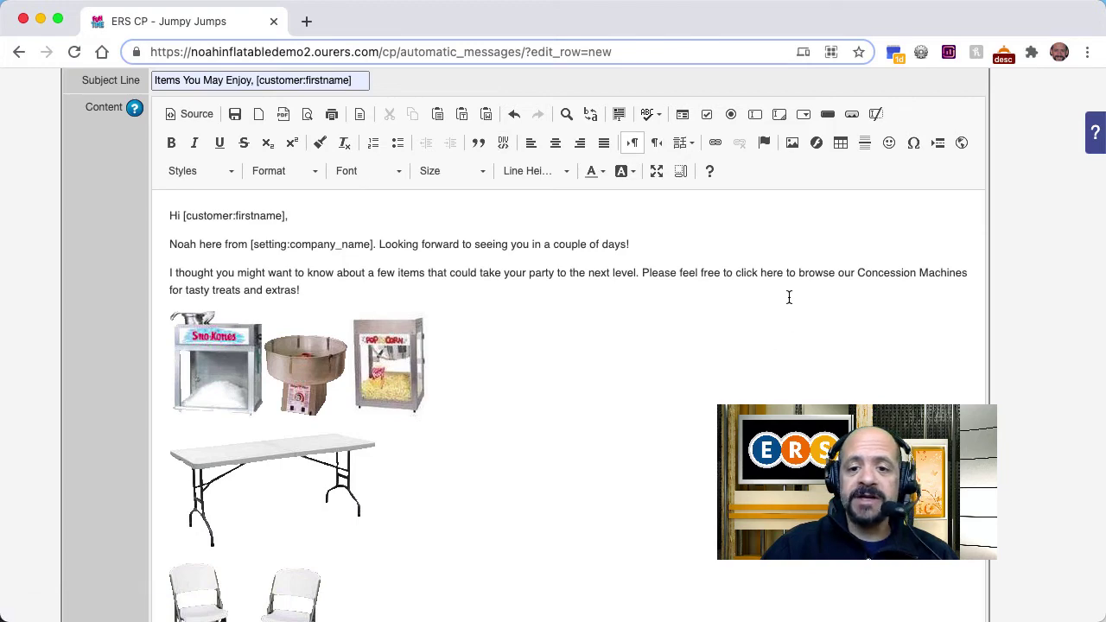
{"action": "scroll", "coordinate": [748, 266], "scroll_direction": "up", "scroll_amount": 5}
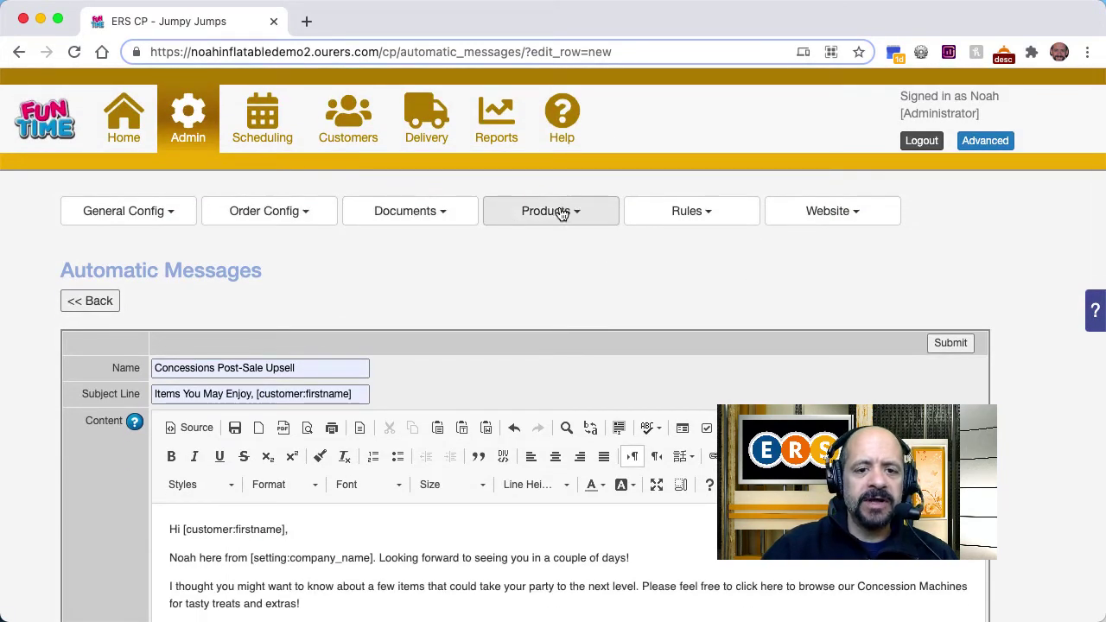
Step: Open Order Config's Misc Order Settings in a new browser tab
{"action": "left_click", "coordinate": [285, 213]}
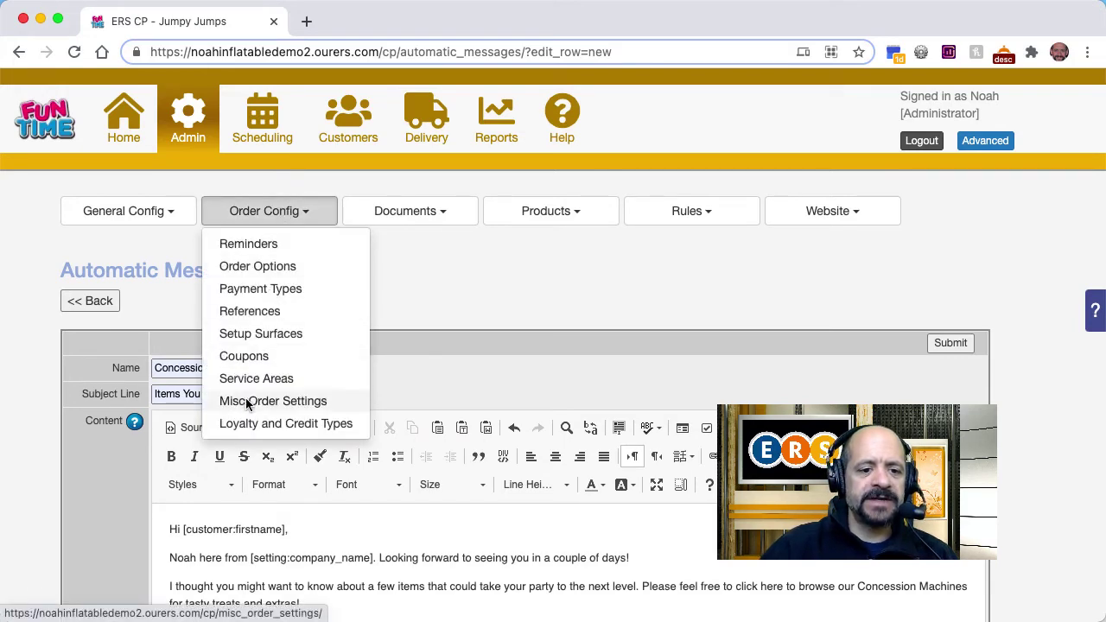
{"action": "right_click", "coordinate": [248, 404]}
{"action": "left_click", "coordinate": [294, 410]}
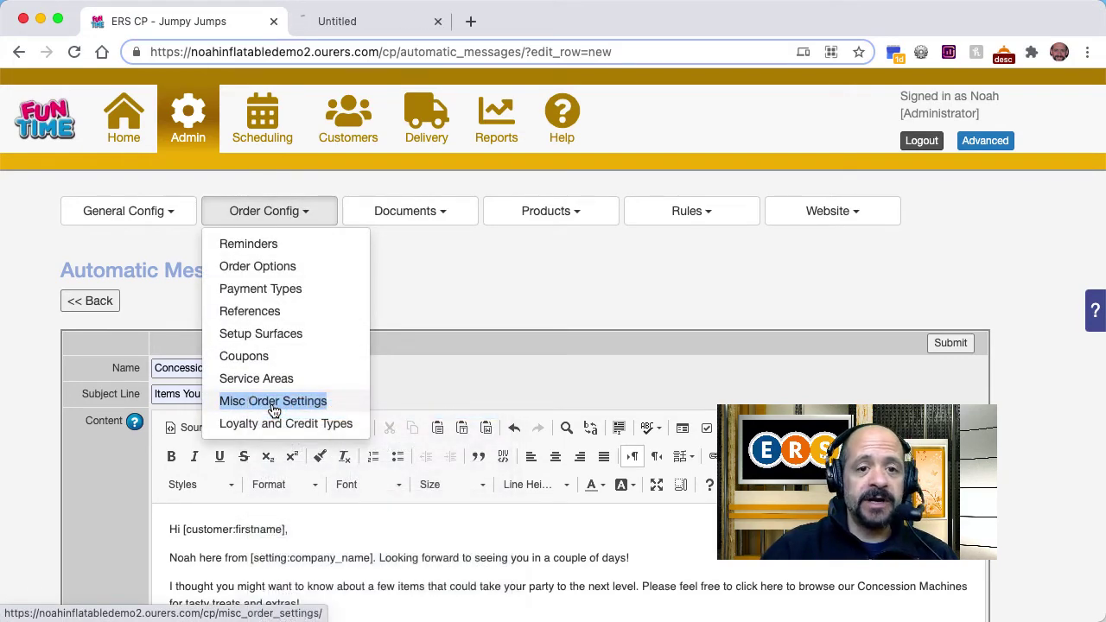
{"action": "left_click", "coordinate": [364, 29]}
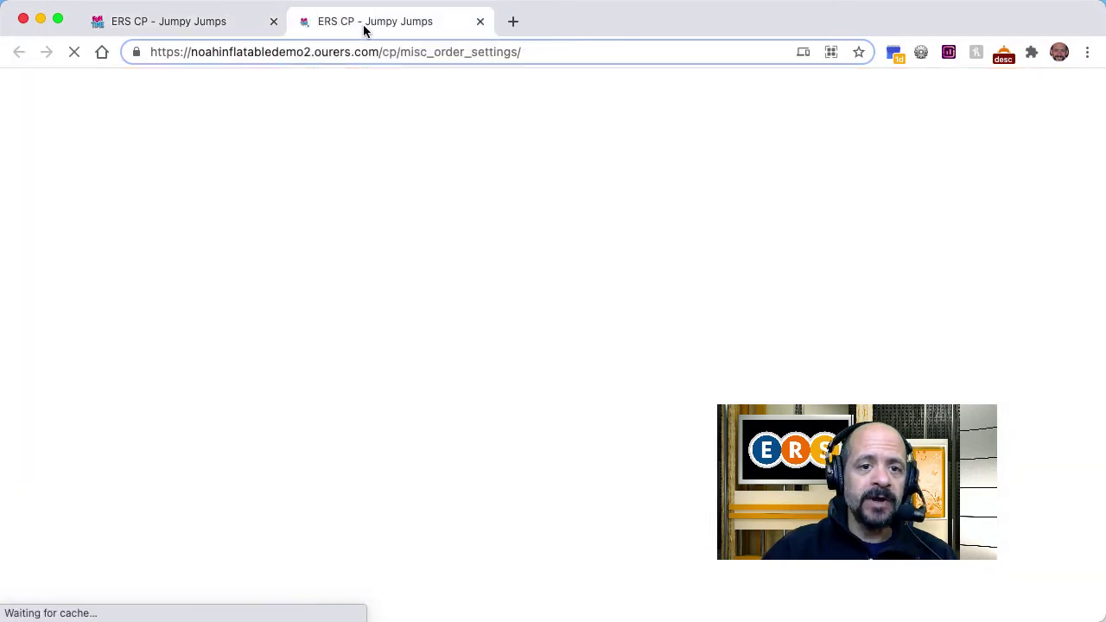
Step: Copy the order-modify URL template under Allow Changes to Activated Order
{"action": "scroll", "coordinate": [309, 447], "scroll_direction": "down", "scroll_amount": 10}
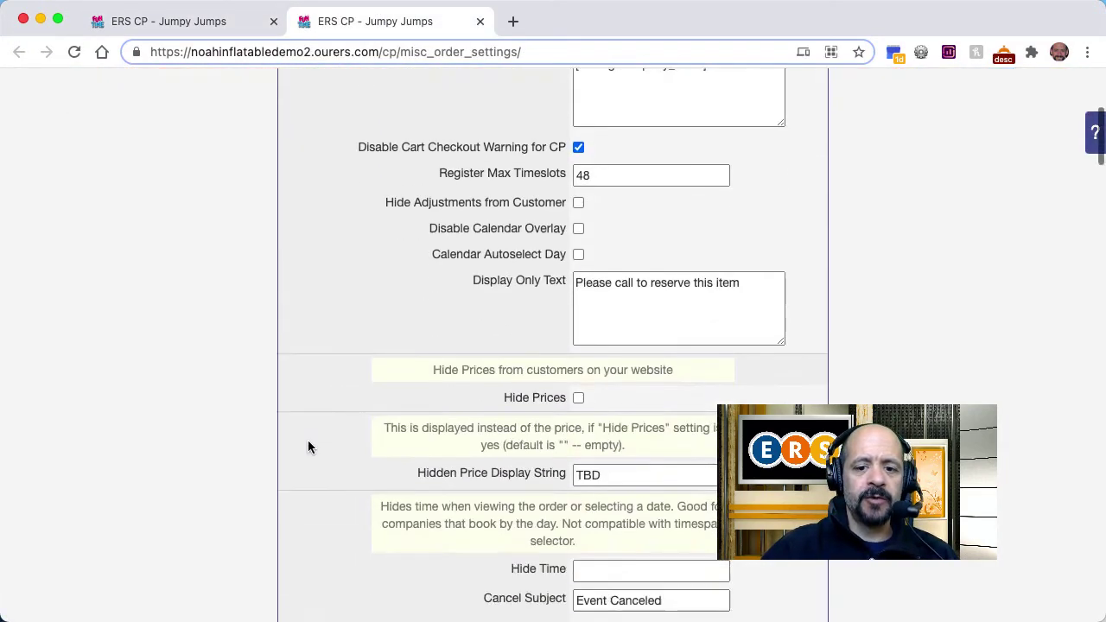
{"action": "scroll", "coordinate": [308, 447], "scroll_direction": "down", "scroll_amount": 10}
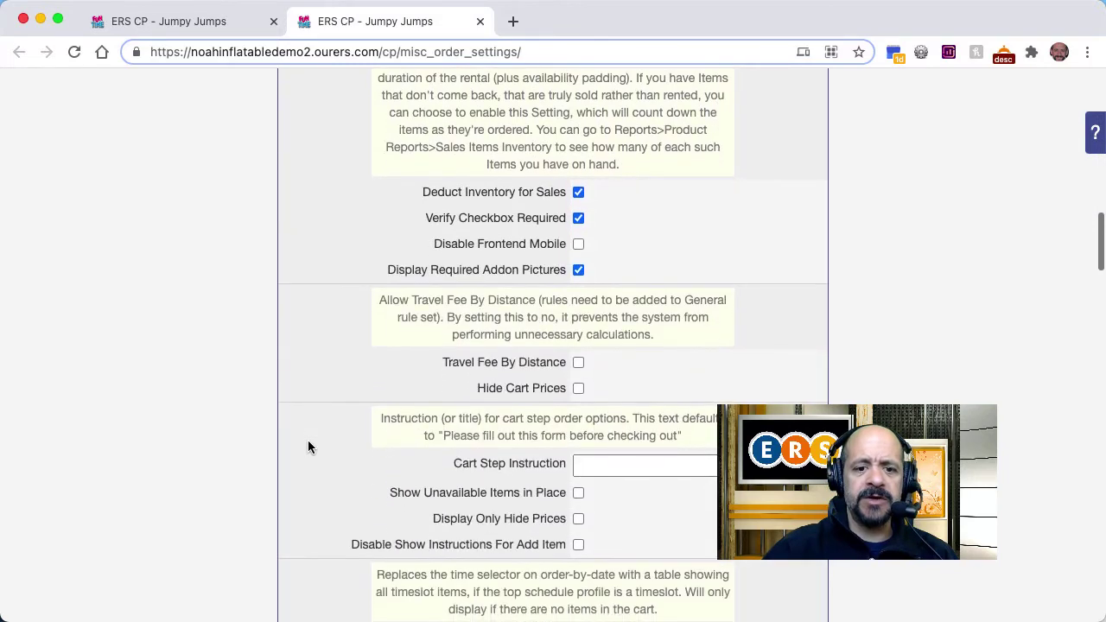
{"action": "scroll", "coordinate": [308, 447], "scroll_direction": "down", "scroll_amount": 10}
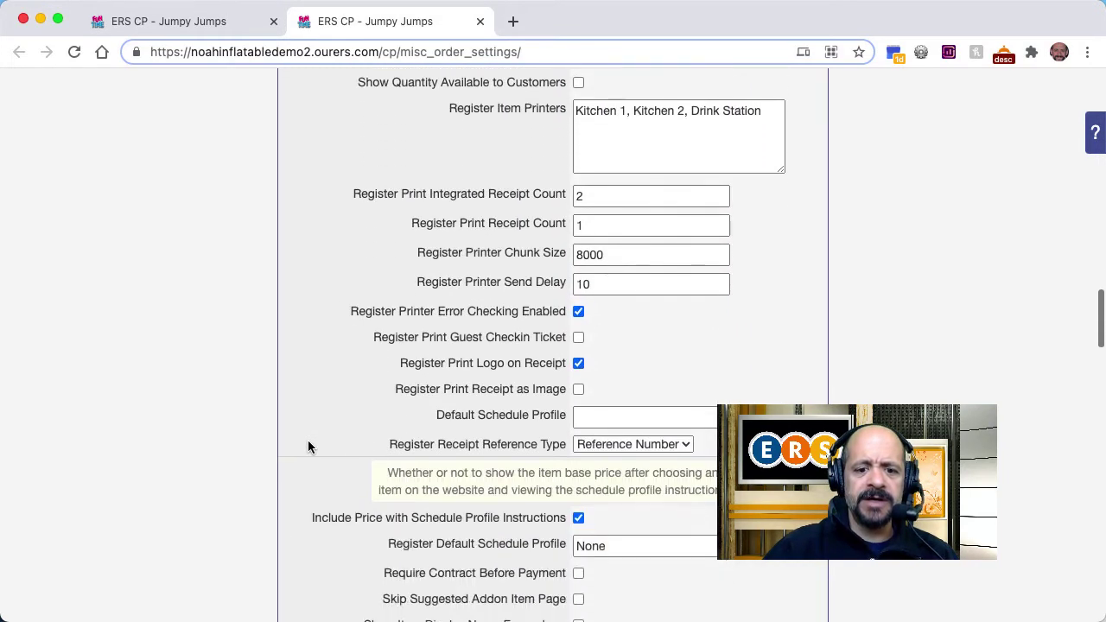
{"action": "scroll", "coordinate": [308, 446], "scroll_direction": "down", "scroll_amount": 10}
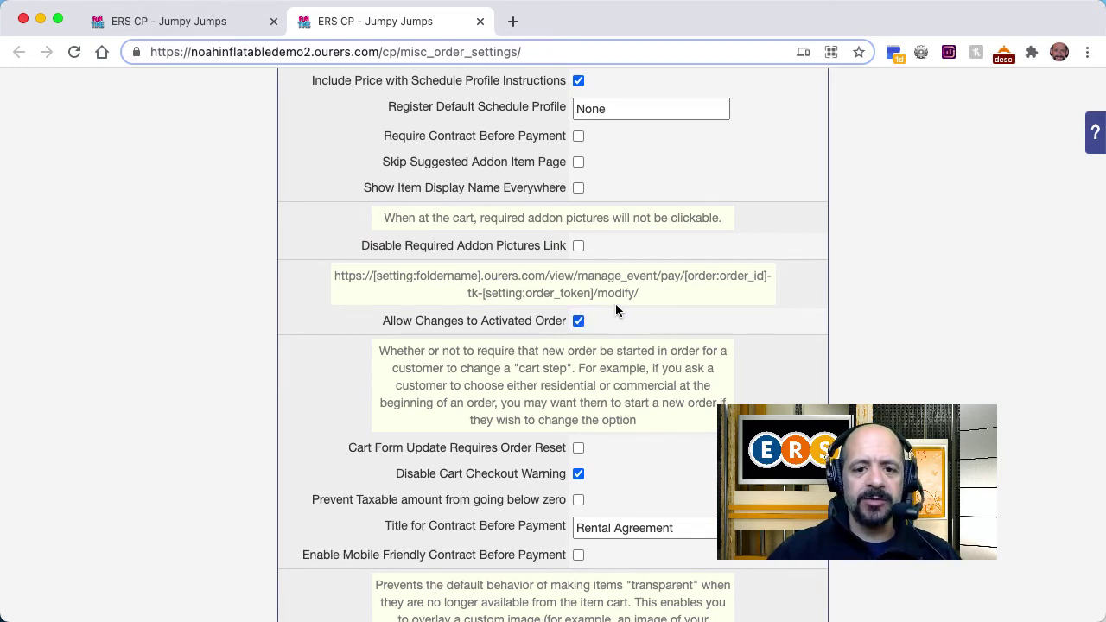
{"action": "left_click_drag", "start_coordinate": [638, 292], "coordinate": [374, 278]}
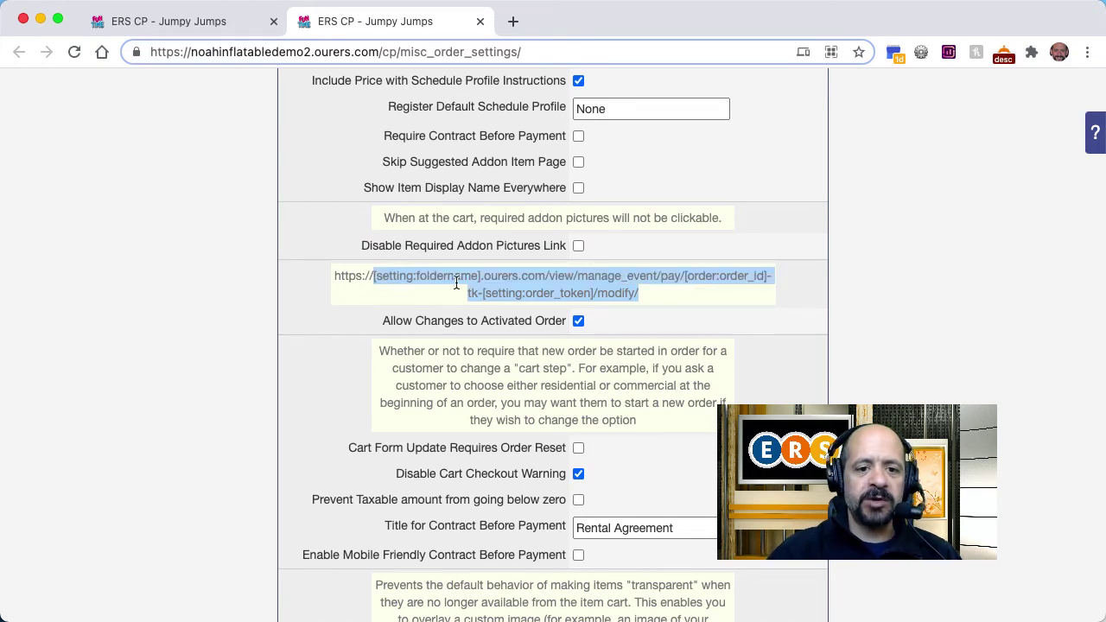
{"action": "right_click", "coordinate": [515, 284]}
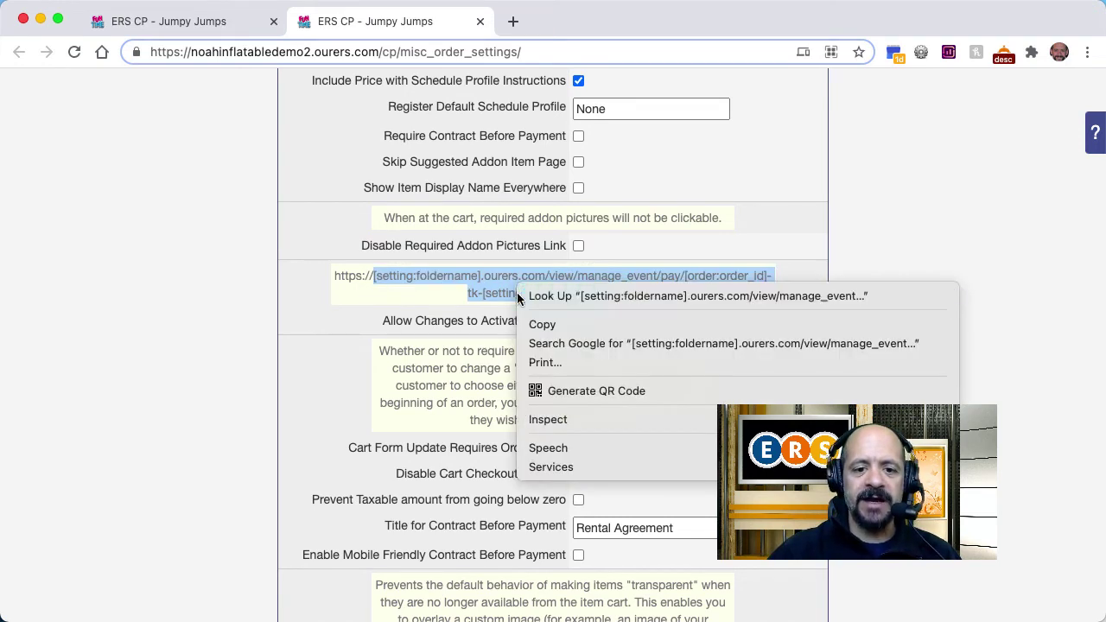
{"action": "left_click", "coordinate": [531, 321]}
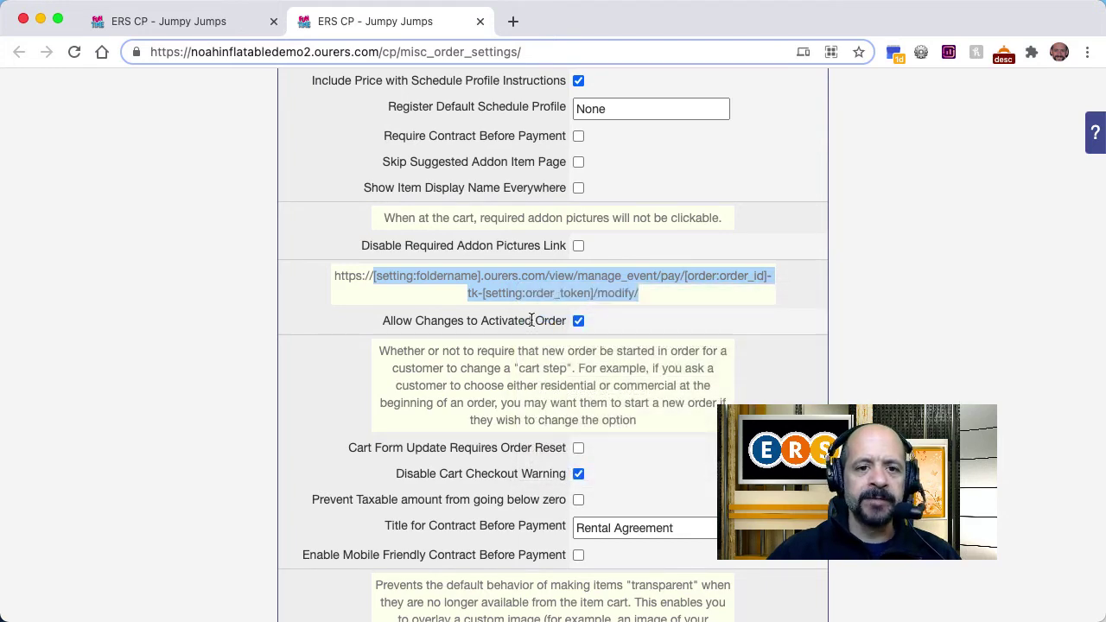
Step: Close the settings tab and select the words 'click here' in the message body
{"action": "left_click", "coordinate": [480, 21]}
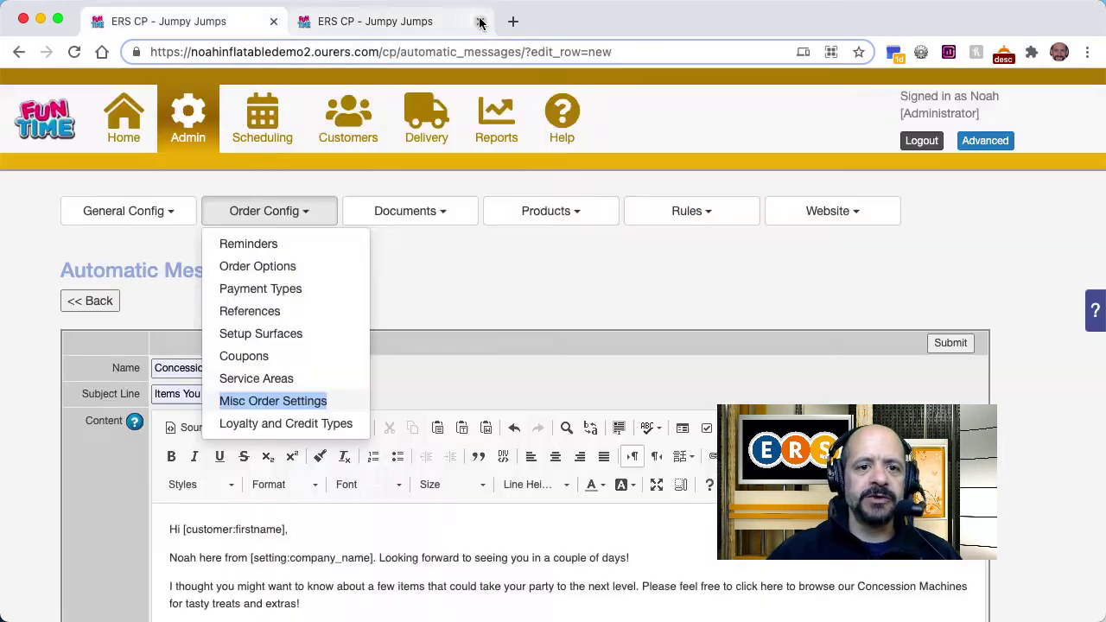
{"action": "left_click", "coordinate": [502, 275]}
{"action": "scroll", "coordinate": [532, 595], "scroll_direction": "down", "scroll_amount": 1}
{"action": "scroll", "coordinate": [532, 595], "scroll_direction": "down", "scroll_amount": 2}
{"action": "scroll", "coordinate": [654, 578], "scroll_direction": "up", "scroll_amount": 2}
{"action": "scroll", "coordinate": [662, 588], "scroll_direction": "down", "scroll_amount": 1}
{"action": "left_click_drag", "start_coordinate": [783, 568], "coordinate": [736, 574]}
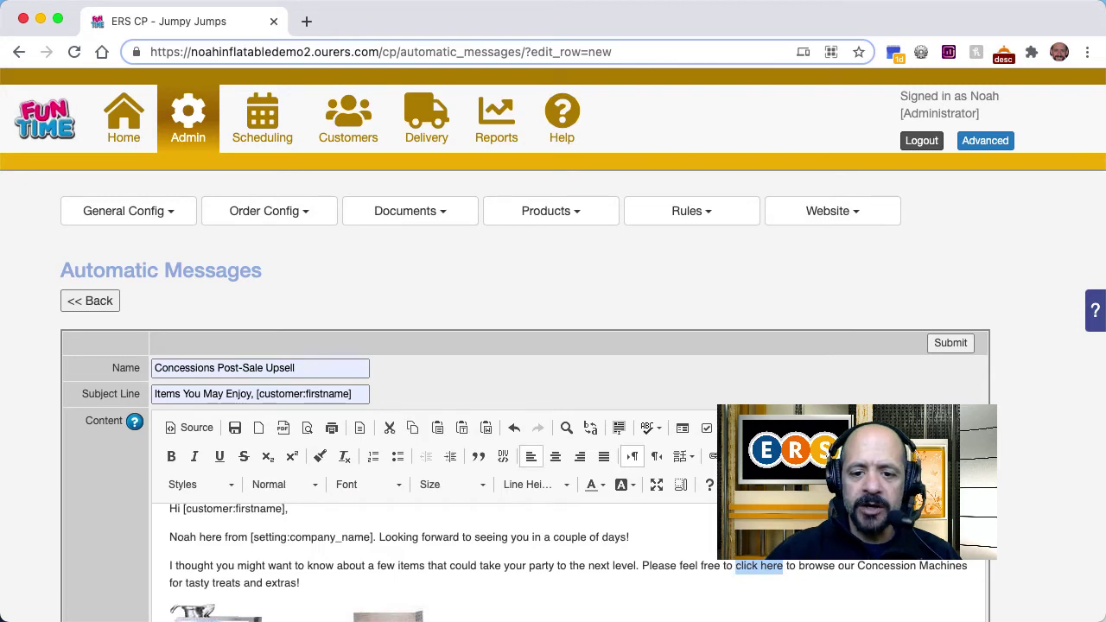
{"action": "left_click", "coordinate": [712, 456]}
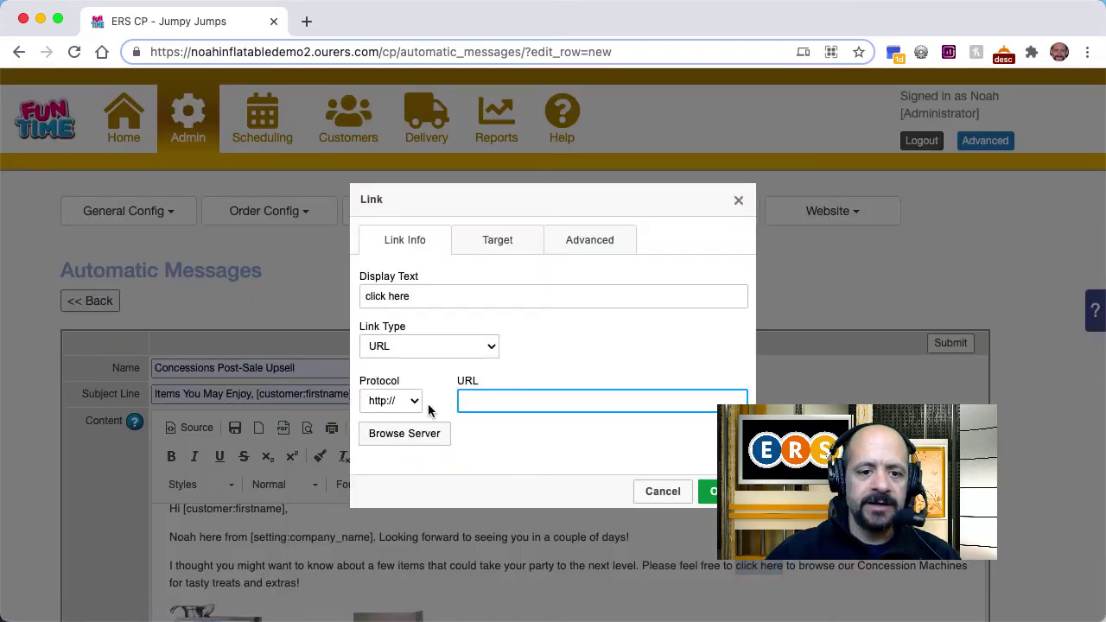
{"action": "left_click", "coordinate": [414, 400]}
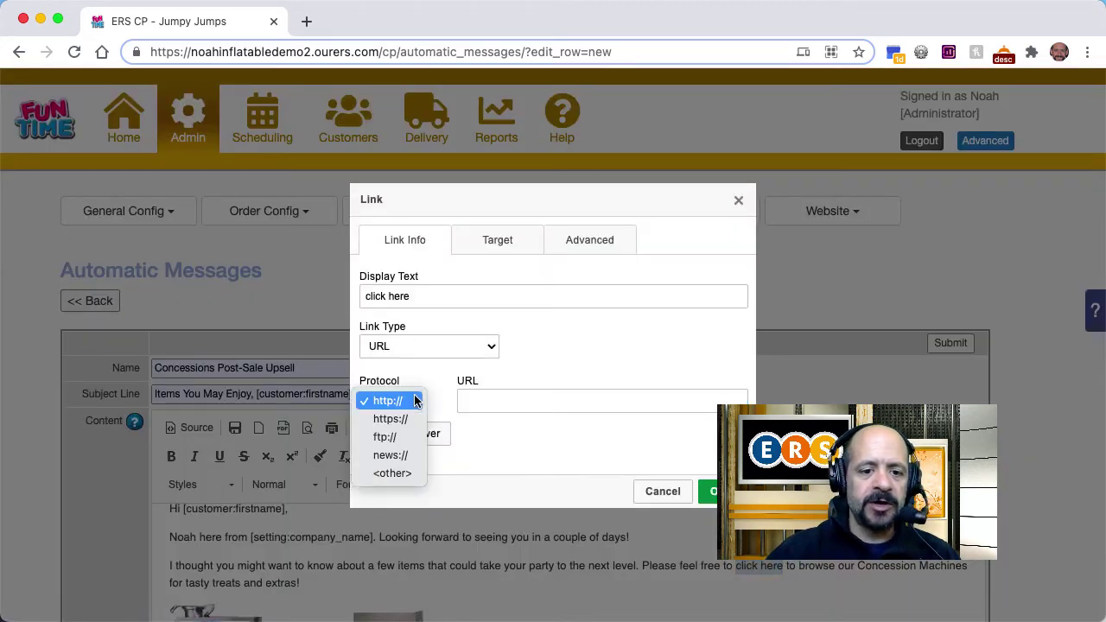
{"action": "left_click", "coordinate": [406, 420]}
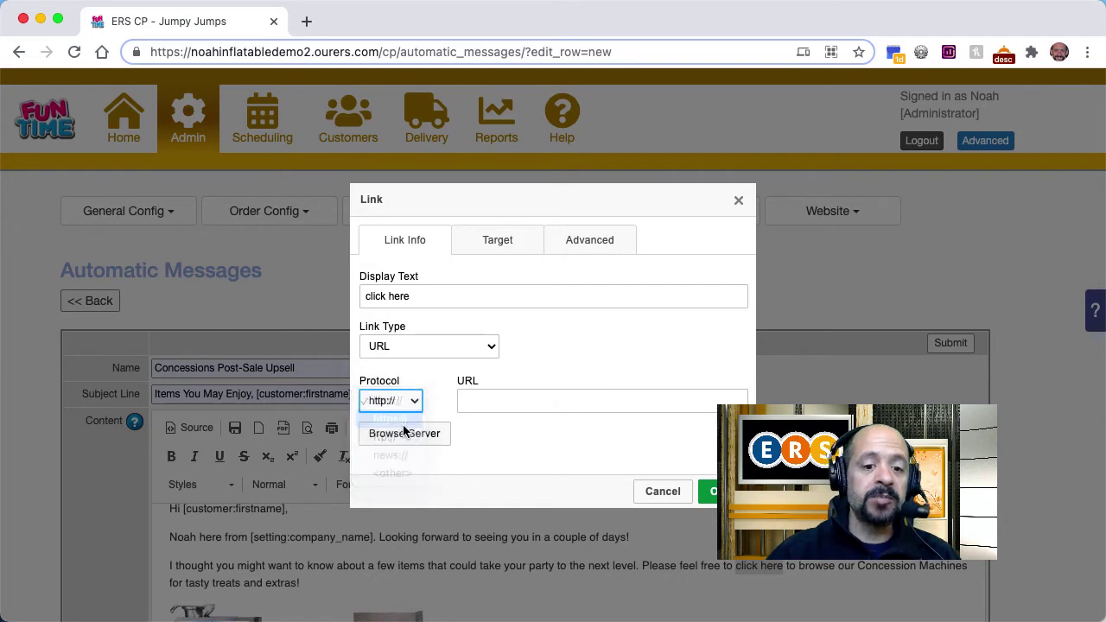
{"action": "left_click", "coordinate": [495, 402]}
{"action": "key", "text": "super+v"}
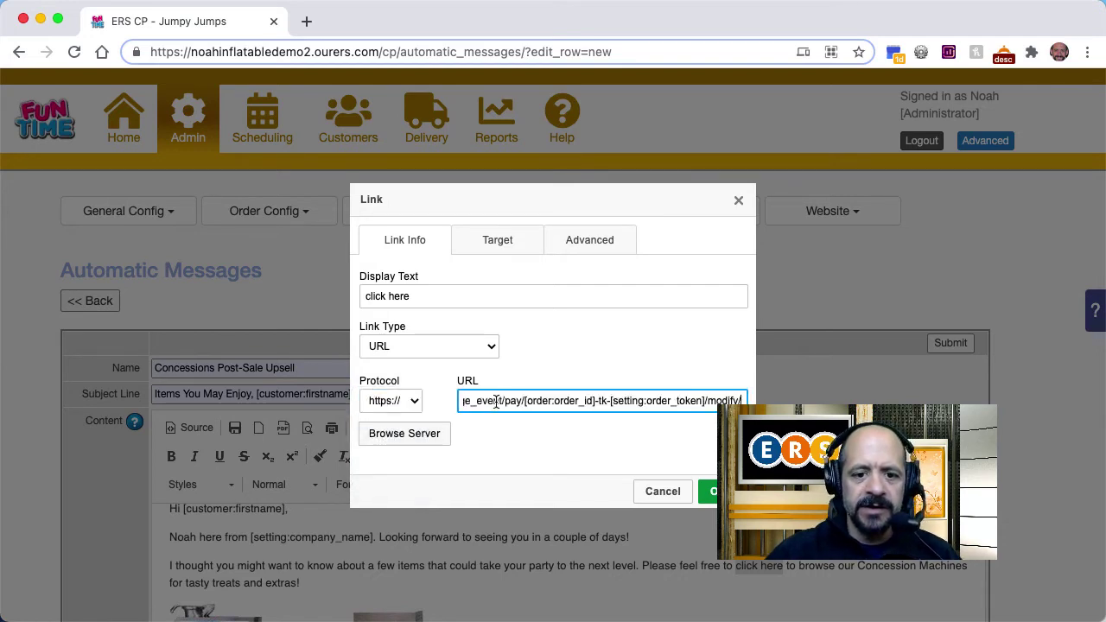
{"action": "key", "text": "super+Left"}
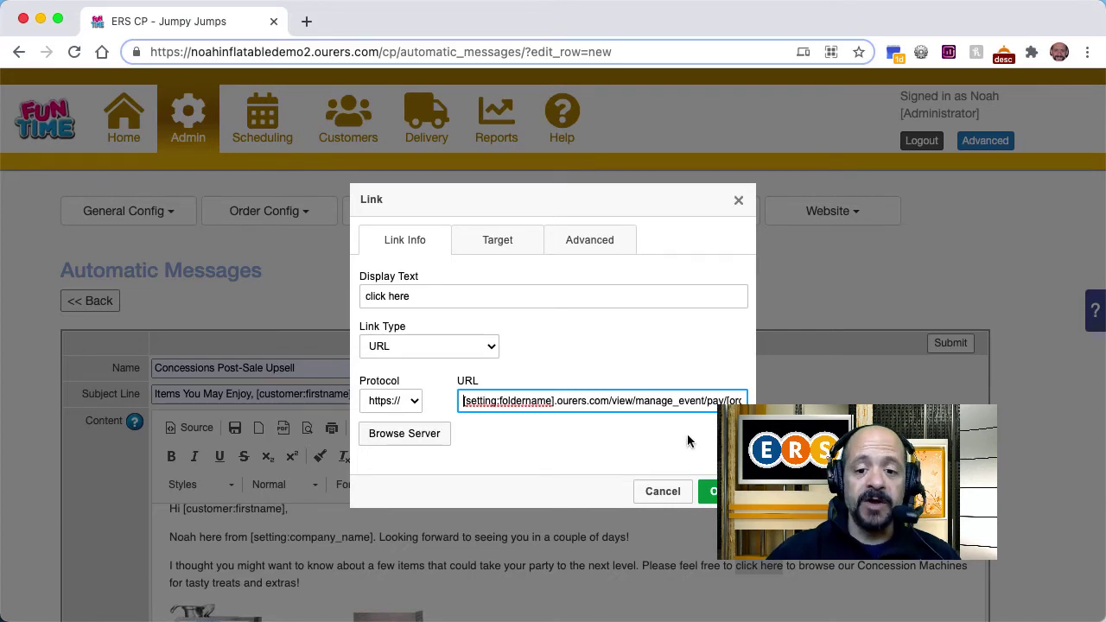
{"action": "left_click", "coordinate": [713, 492]}
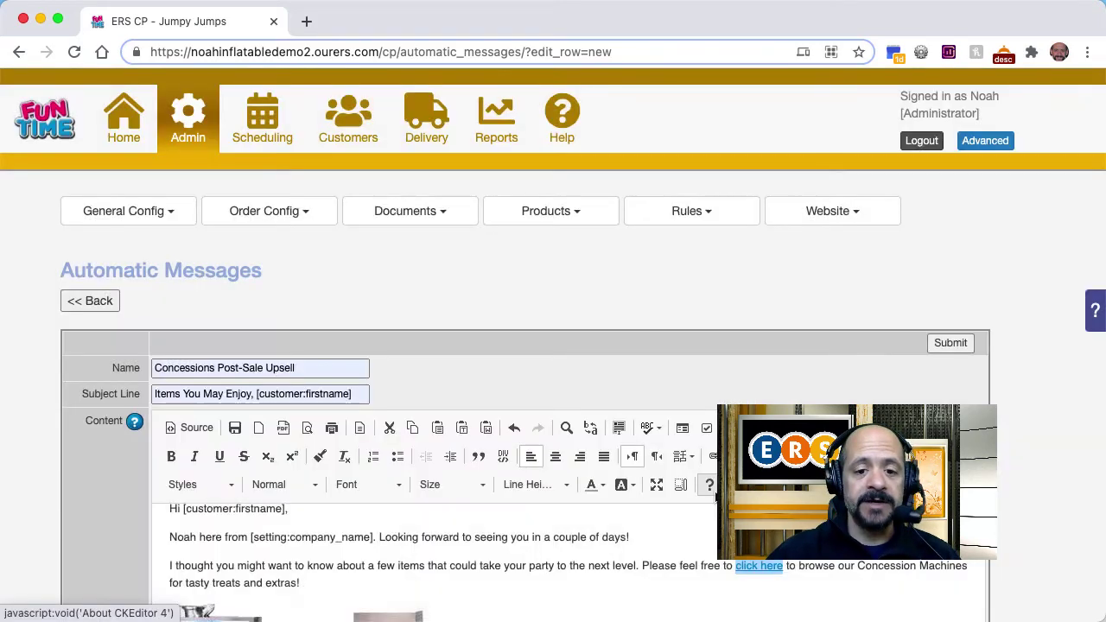
{"action": "scroll", "coordinate": [678, 546], "scroll_direction": "down", "scroll_amount": 5}
{"action": "scroll", "coordinate": [673, 545], "scroll_direction": "down", "scroll_amount": 10}
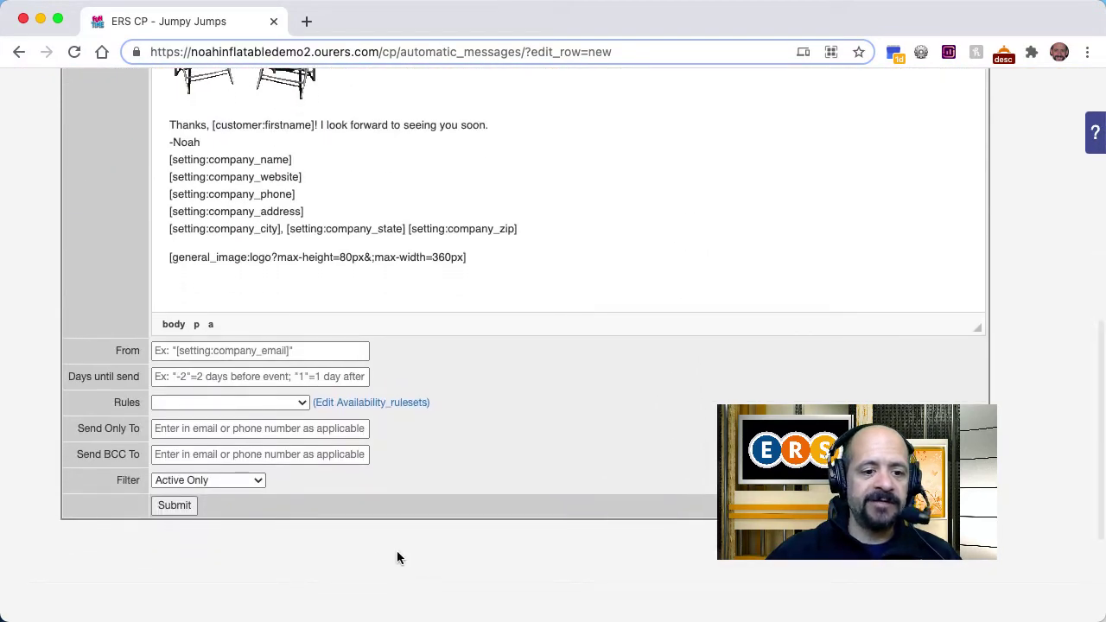
Step: Save the automatic message and open the Customers list in a new tab
{"action": "left_click", "coordinate": [175, 507]}
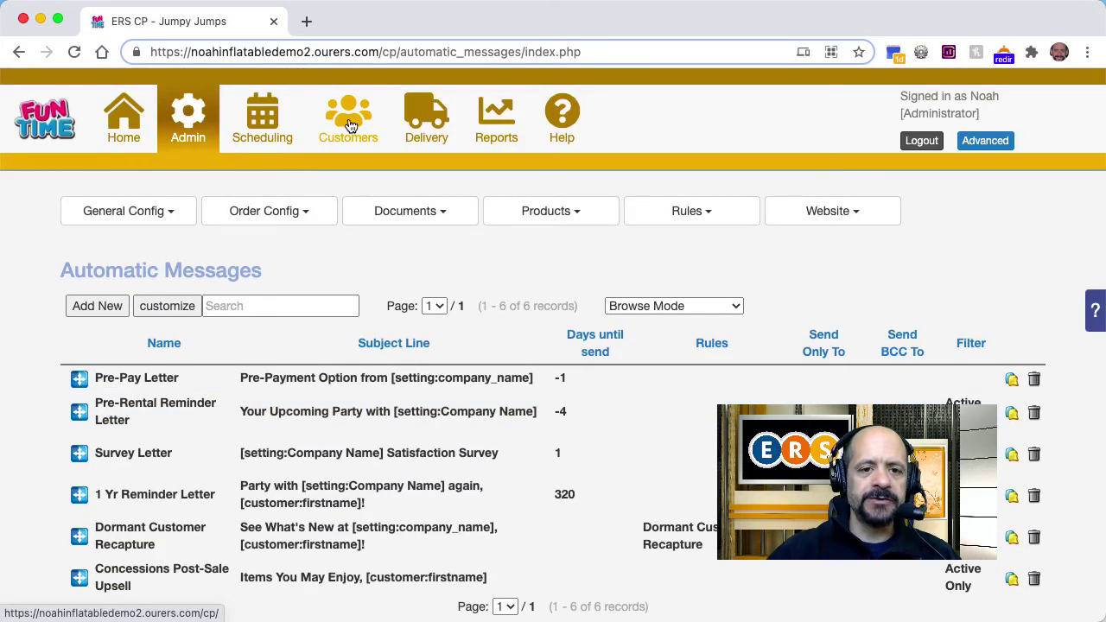
{"action": "right_click", "coordinate": [350, 126]}
{"action": "left_click", "coordinate": [356, 128]}
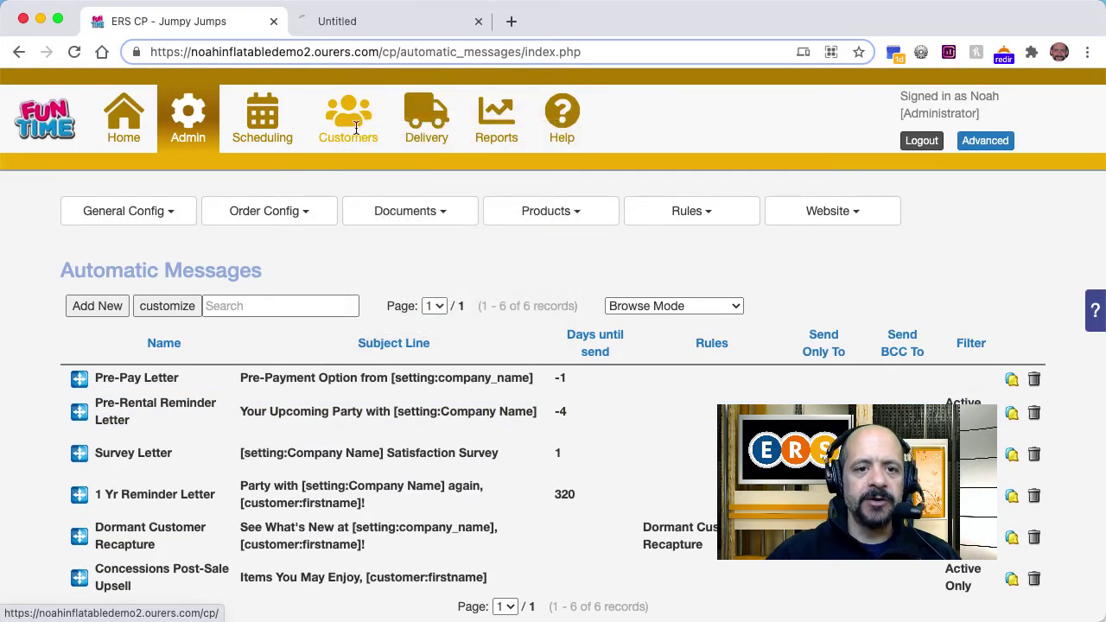
{"action": "left_click", "coordinate": [413, 24]}
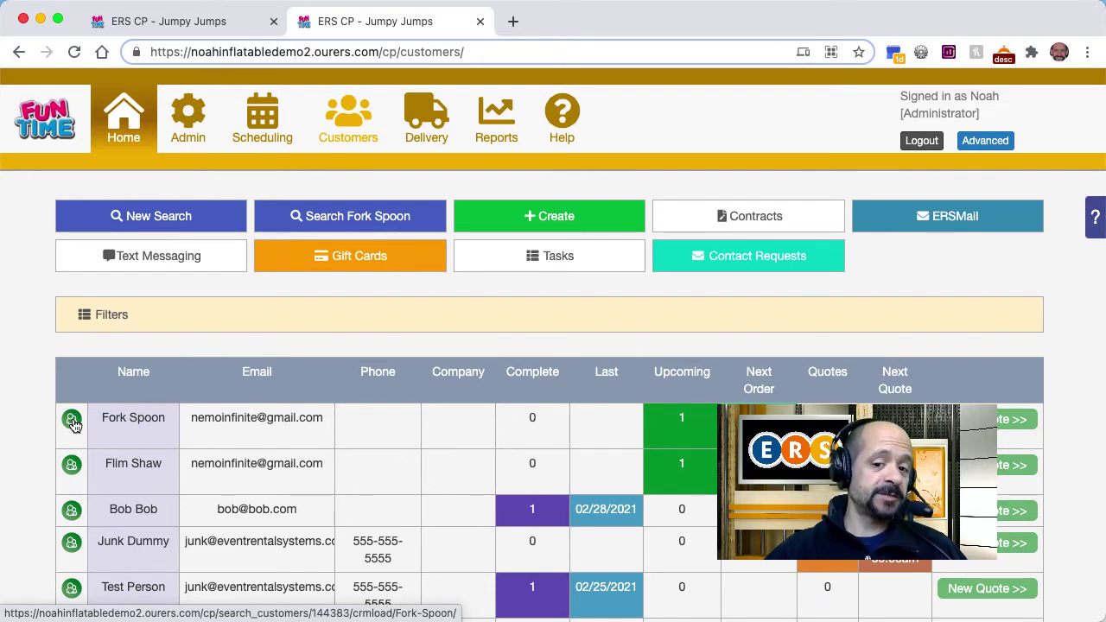
Step: Open a test customer's record and review their paid Circus Bounce House order for 03/27/2021
{"action": "left_click", "coordinate": [74, 425]}
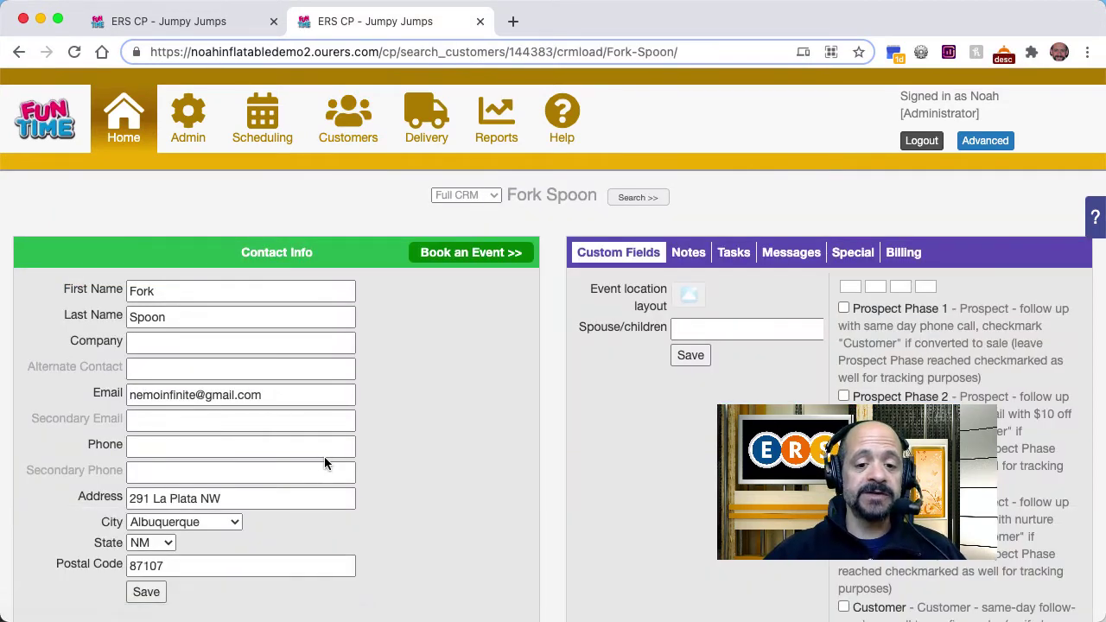
{"action": "scroll", "coordinate": [497, 467], "scroll_direction": "down", "scroll_amount": 4}
{"action": "scroll", "coordinate": [497, 473], "scroll_direction": "down", "scroll_amount": 3}
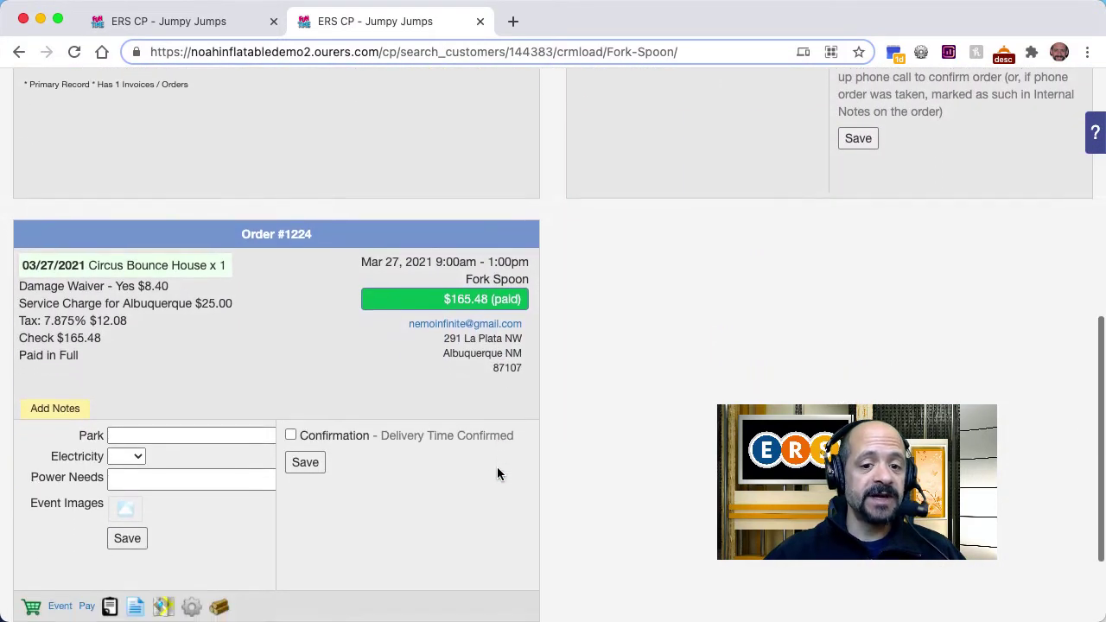
{"action": "scroll", "coordinate": [497, 473], "scroll_direction": "down", "scroll_amount": 1}
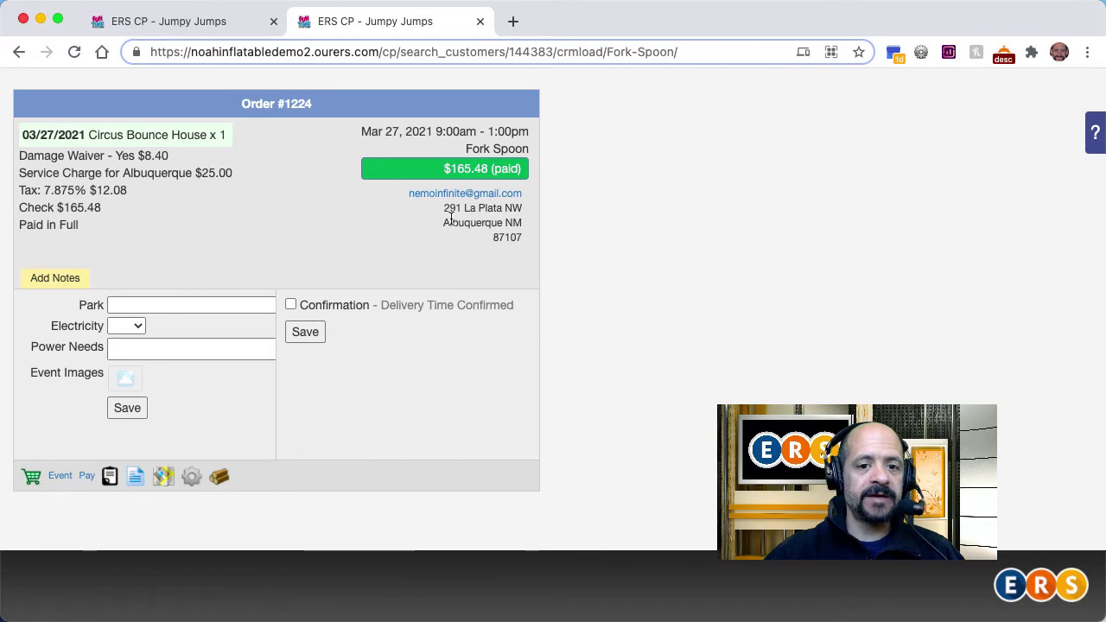
Step: Send a test of the upsell email for a sample order to a Gmail address, then return to the list
{"action": "left_click", "coordinate": [480, 22]}
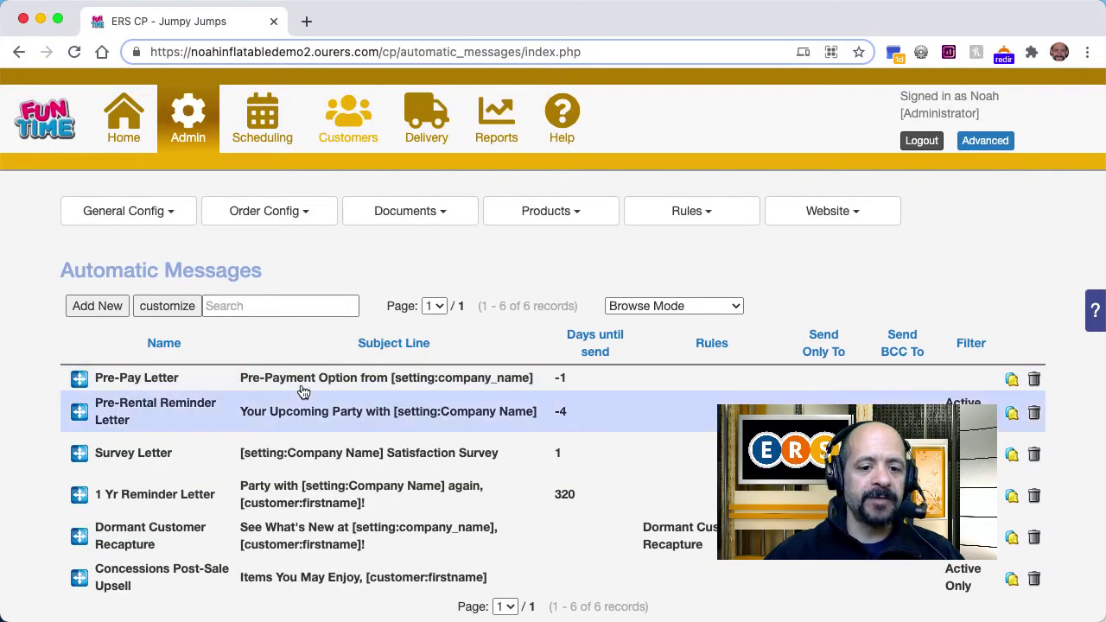
{"action": "left_click", "coordinate": [315, 577]}
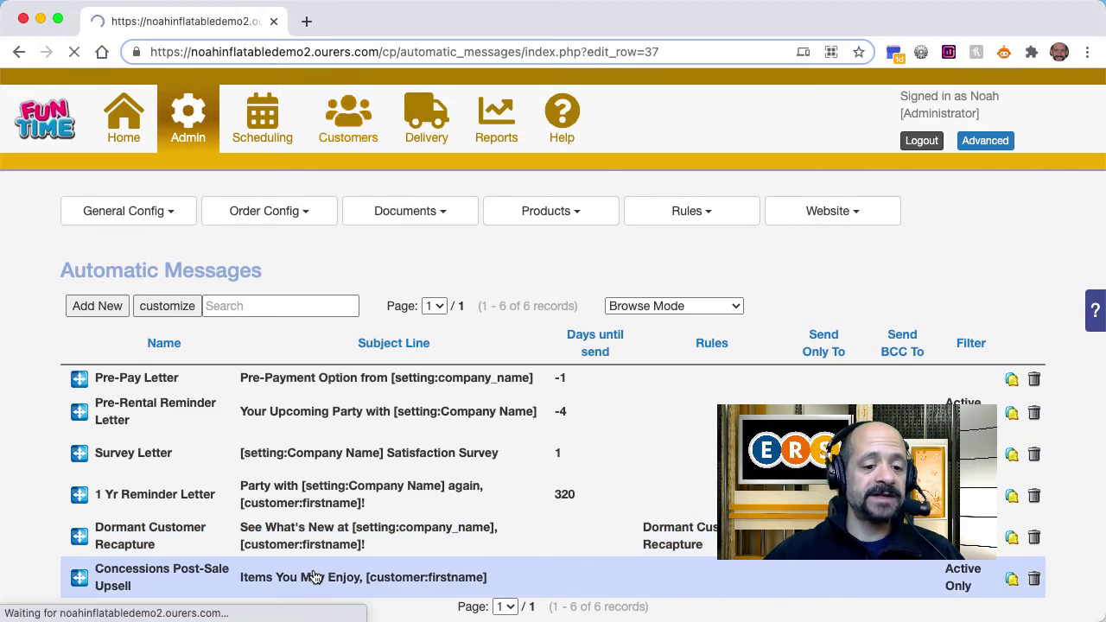
{"action": "scroll", "coordinate": [66, 535], "scroll_direction": "down", "scroll_amount": 10}
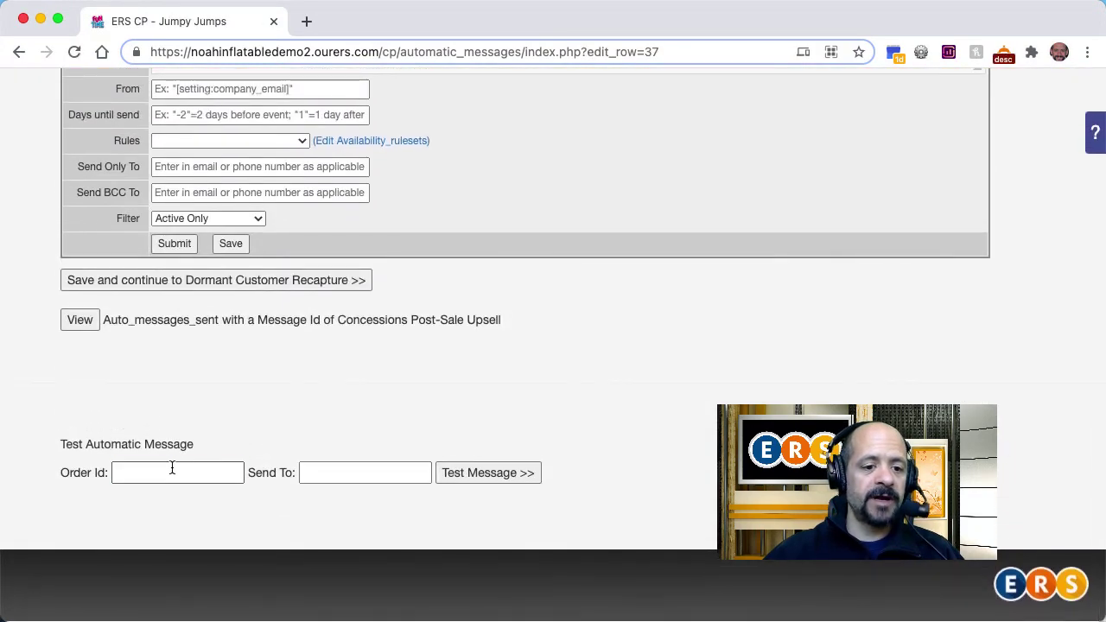
{"action": "left_click", "coordinate": [172, 468]}
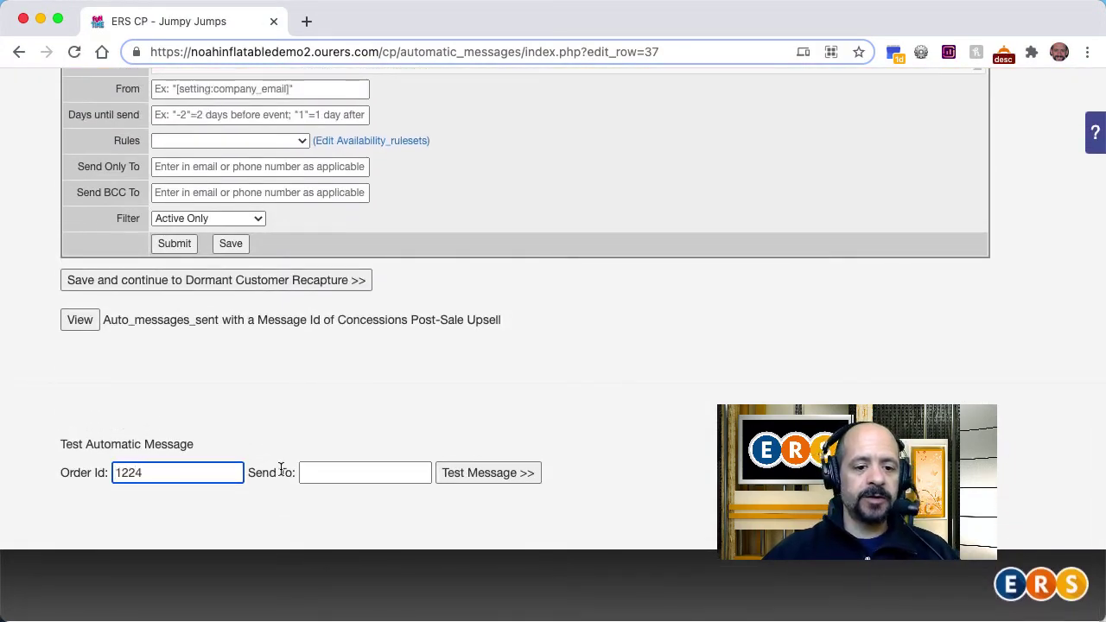
{"action": "left_click", "coordinate": [323, 470]}
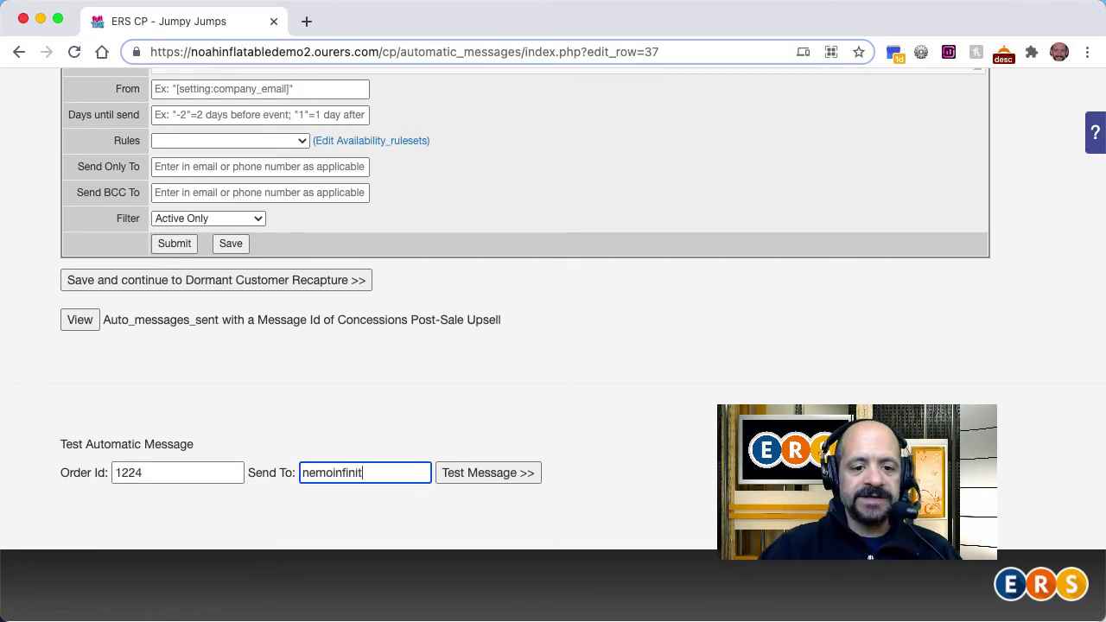
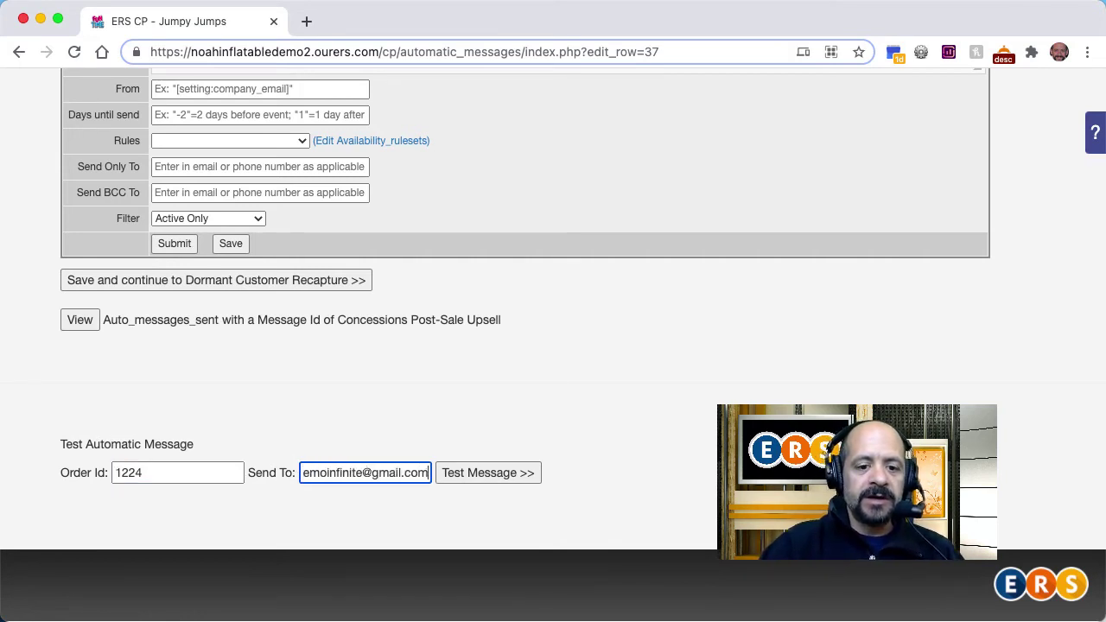
{"action": "key", "text": "Tab"}
{"action": "key", "text": "Return"}
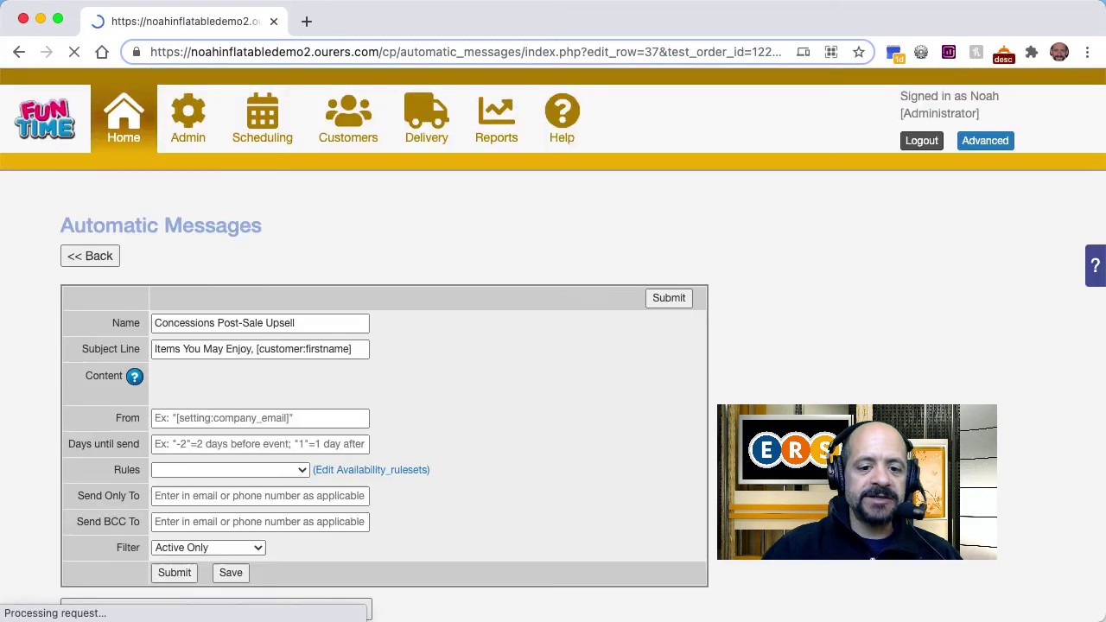
{"action": "scroll", "coordinate": [565, 593], "scroll_direction": "down", "scroll_amount": 5}
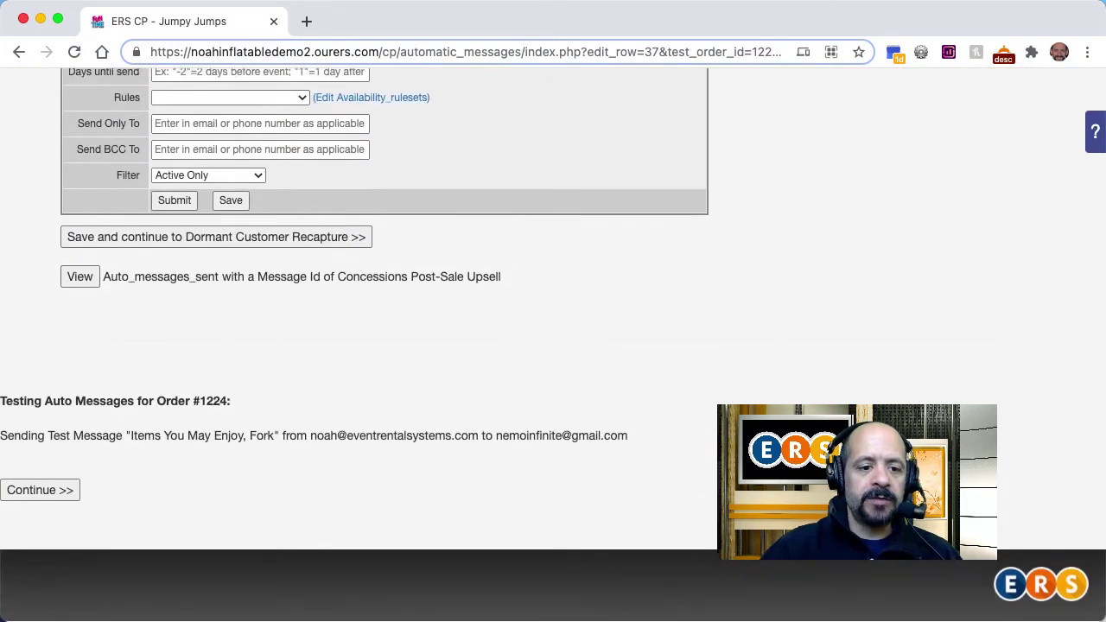
{"action": "scroll", "coordinate": [79, 489], "scroll_direction": "down", "scroll_amount": 6}
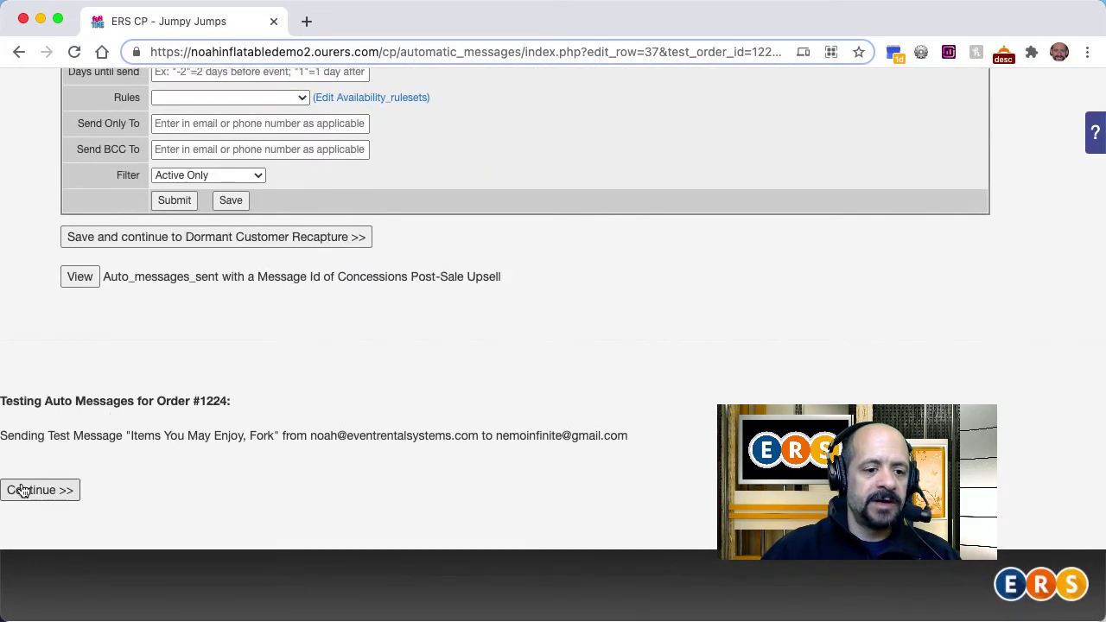
{"action": "left_click", "coordinate": [23, 490]}
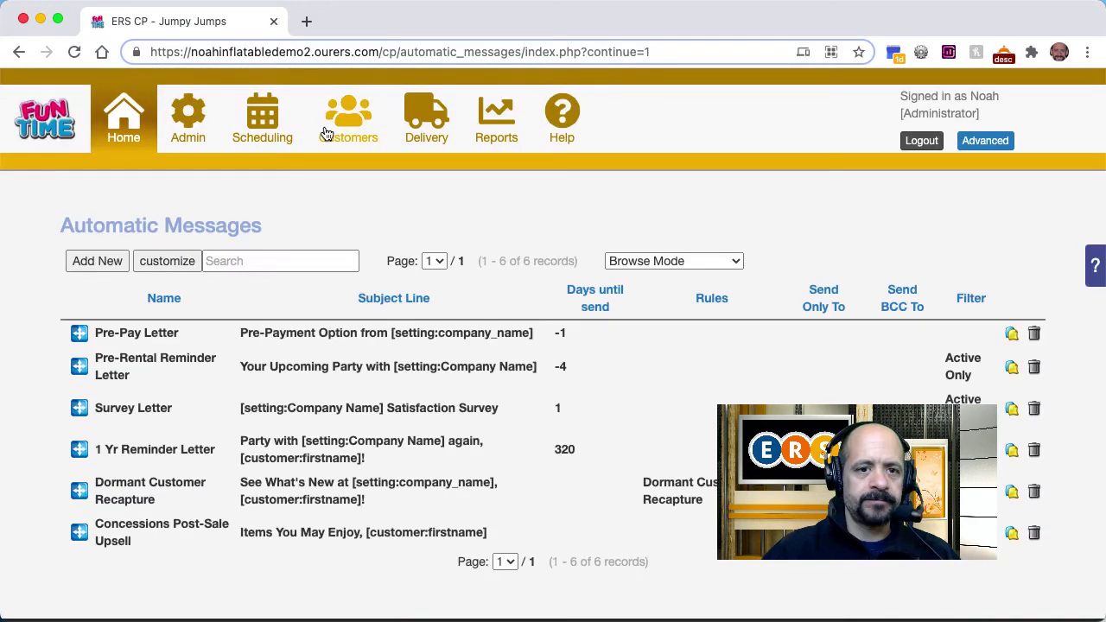
Step: Open Gmail at mail.google.com in a new tab and go to the inbox that received the test
{"action": "left_click", "coordinate": [308, 30]}
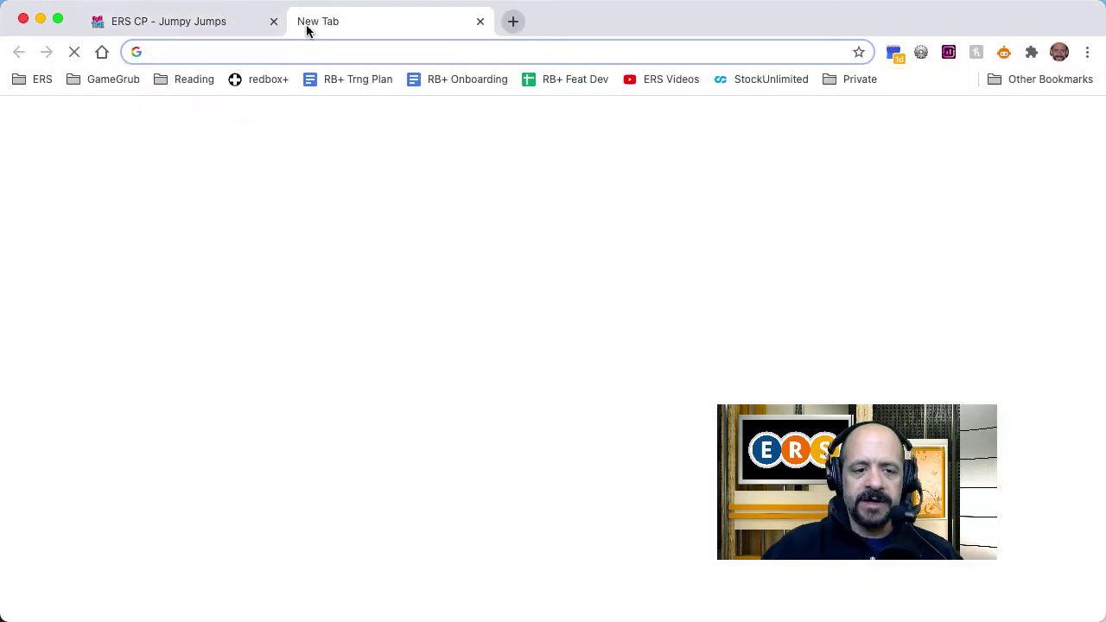
{"action": "type", "text": "mail"}
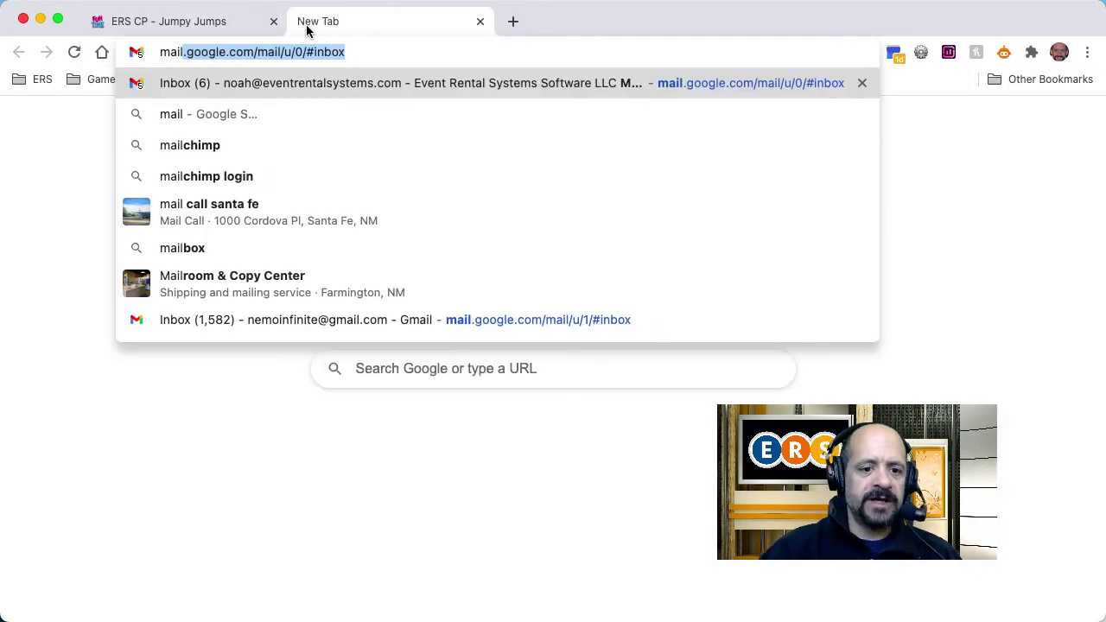
{"action": "left_click", "coordinate": [337, 311]}
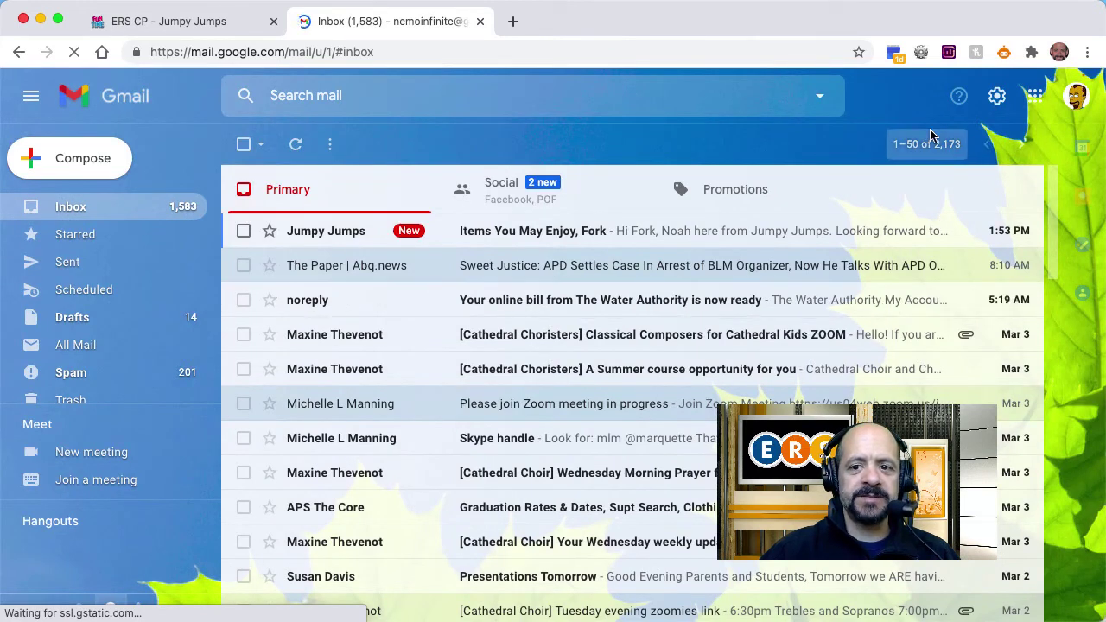
Step: Open the 'Items You May Enjoy' test email and review its greeting, link and concession images
{"action": "left_click", "coordinate": [948, 151]}
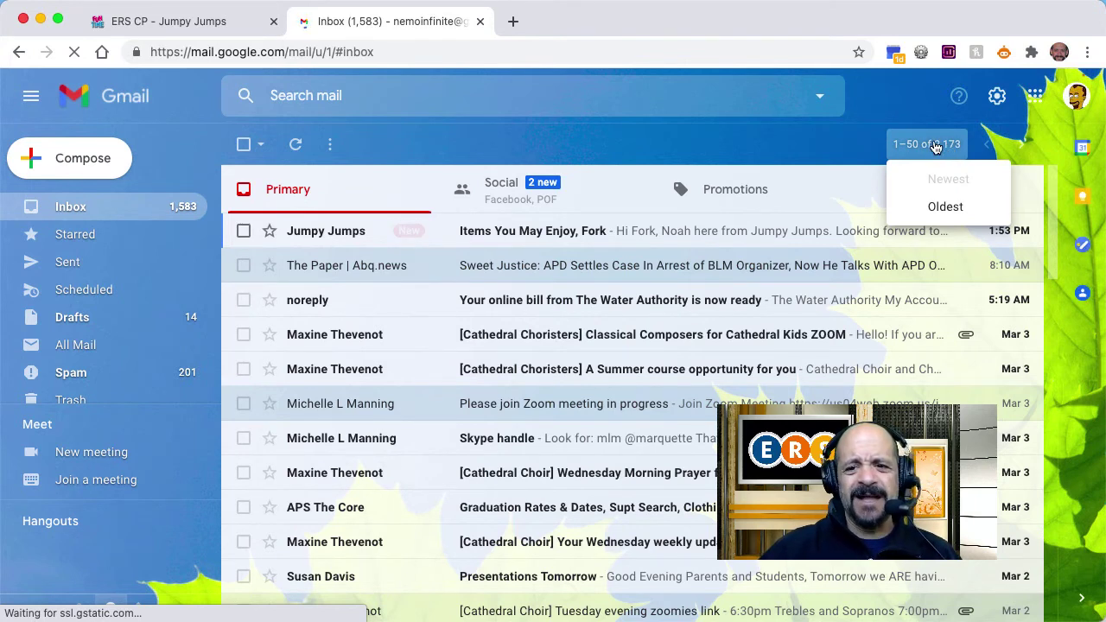
{"action": "left_click", "coordinate": [748, 141]}
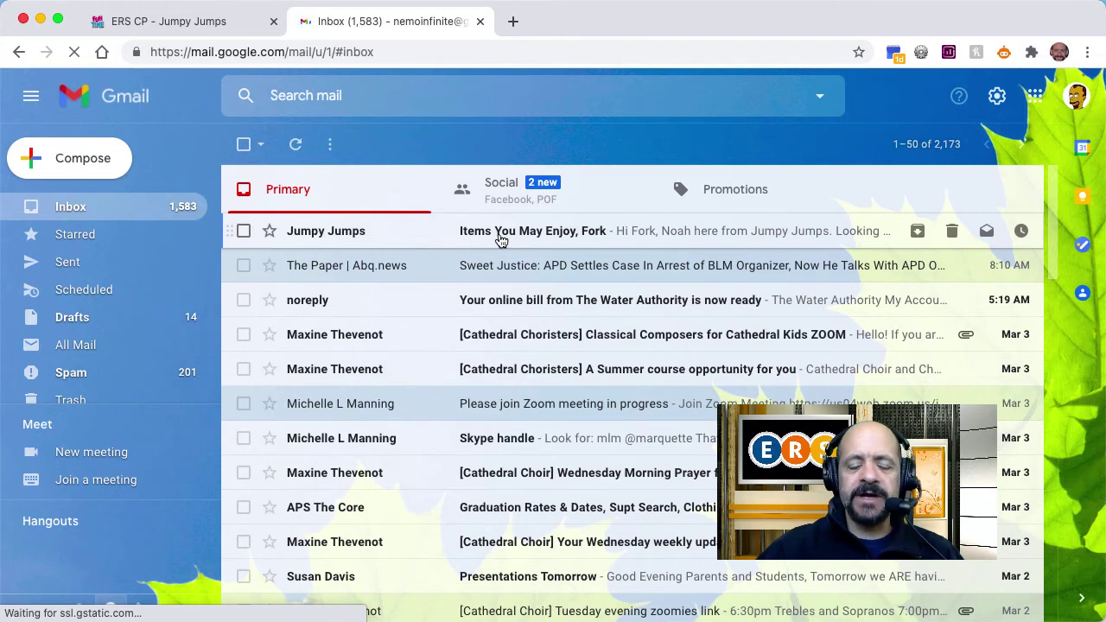
{"action": "left_click", "coordinate": [499, 240]}
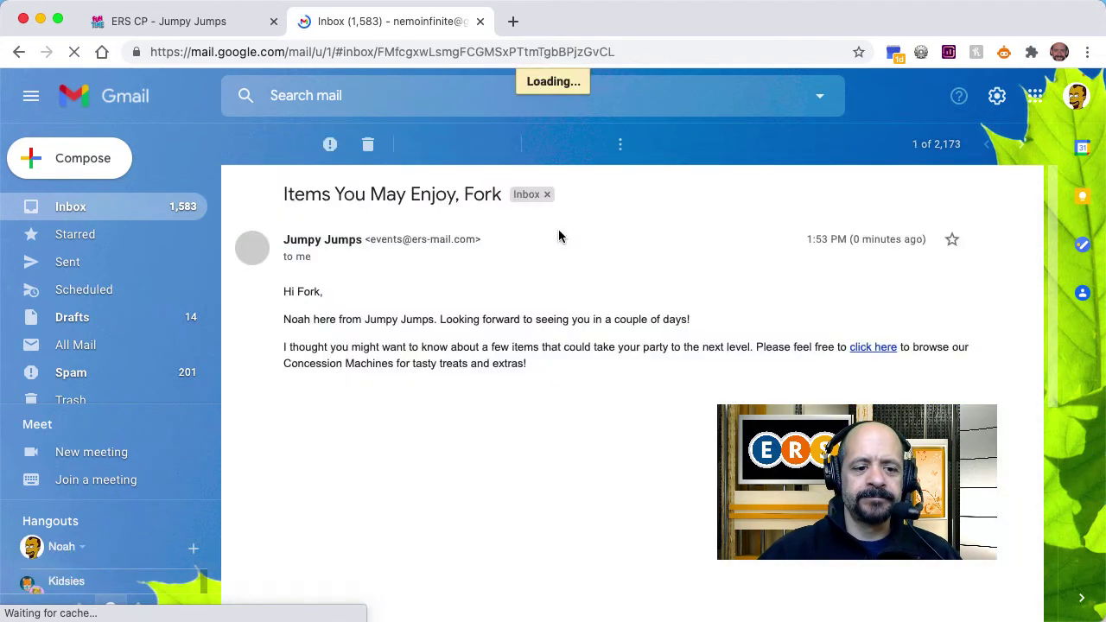
{"action": "scroll", "coordinate": [581, 462], "scroll_direction": "down", "scroll_amount": 6}
{"action": "scroll", "coordinate": [580, 461], "scroll_direction": "down", "scroll_amount": 2}
{"action": "scroll", "coordinate": [580, 461], "scroll_direction": "up", "scroll_amount": 10}
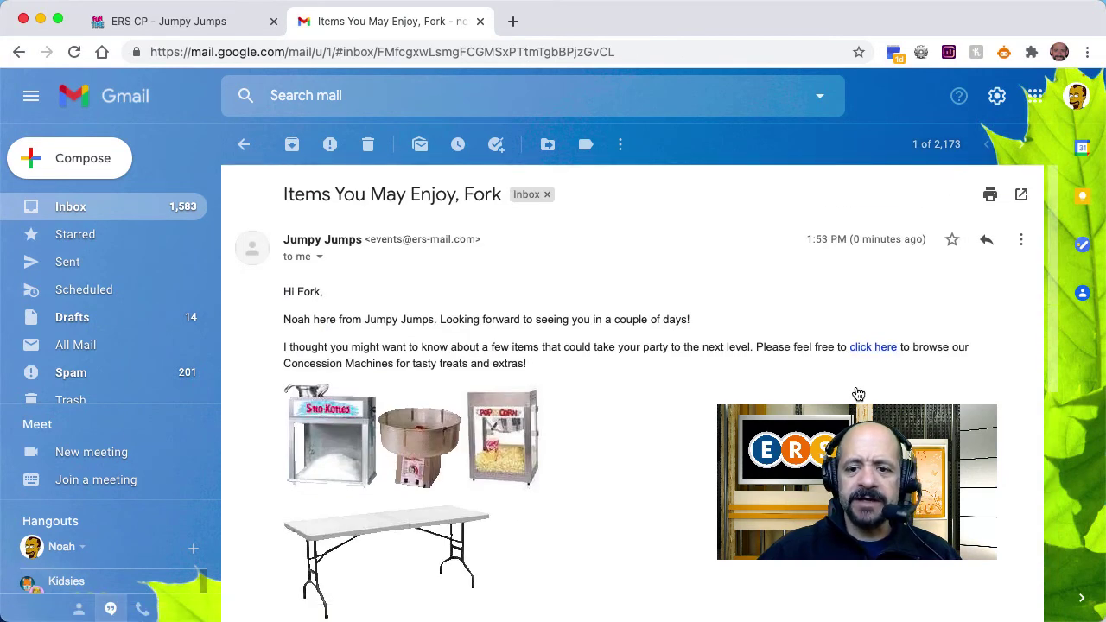
Step: Follow the email's 'click here' link to the Order #1224 cart and view the suggested concession add-ons
{"action": "left_click", "coordinate": [876, 350]}
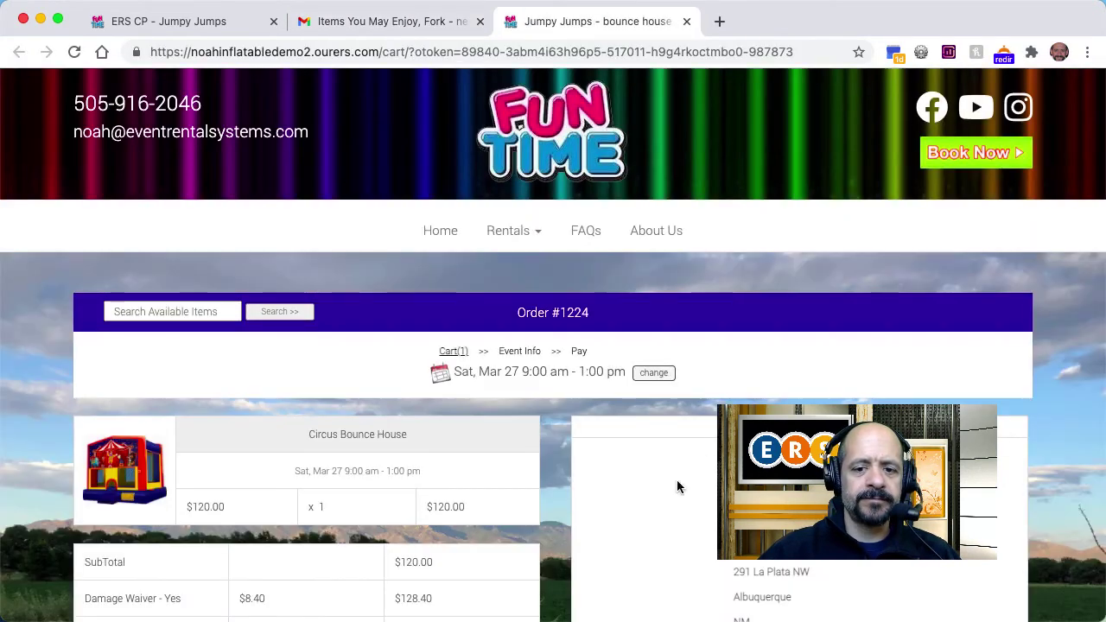
{"action": "scroll", "coordinate": [555, 580], "scroll_direction": "down", "scroll_amount": 10}
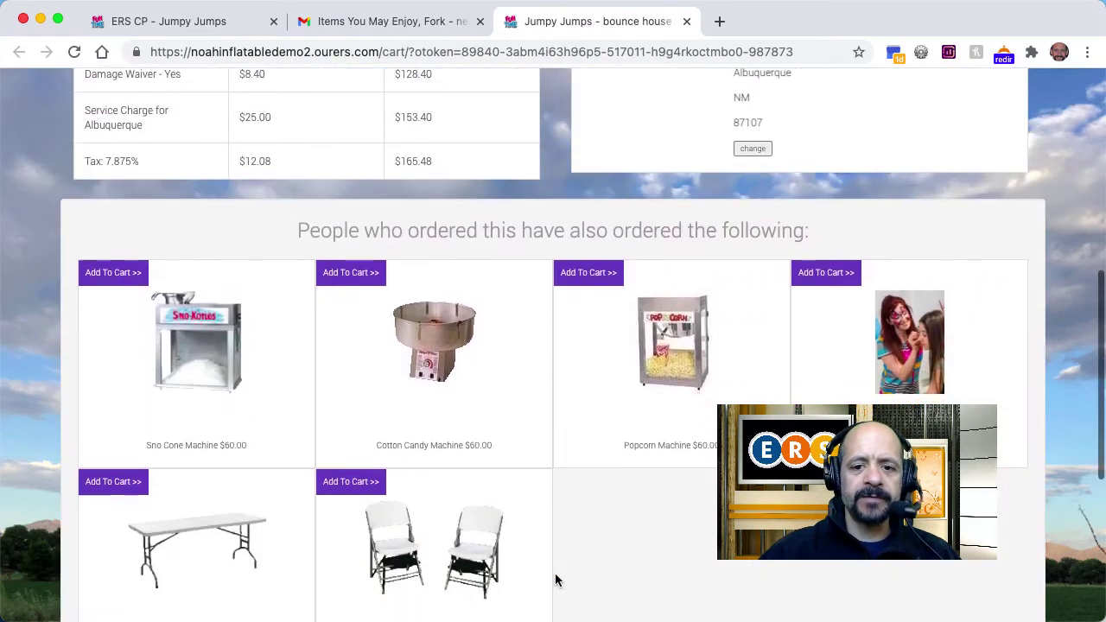
{"action": "scroll", "coordinate": [558, 580], "scroll_direction": "down", "scroll_amount": 1}
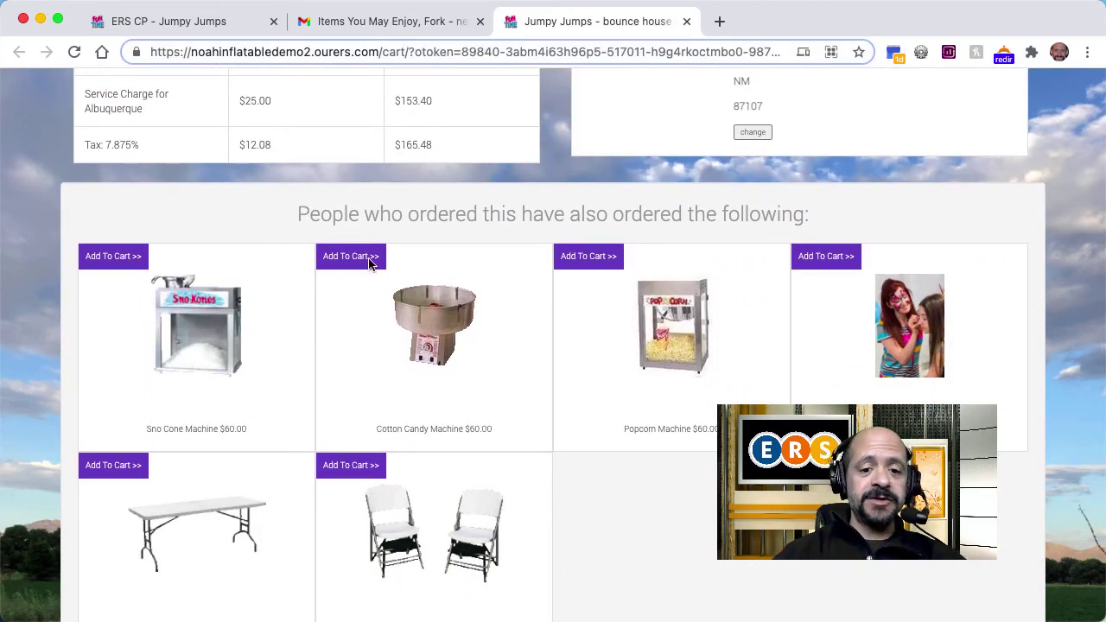
Step: Back in the control panel, open the Concessions Post-Sale Upsell message under Documents > Automatic Messages
{"action": "left_click", "coordinate": [174, 29]}
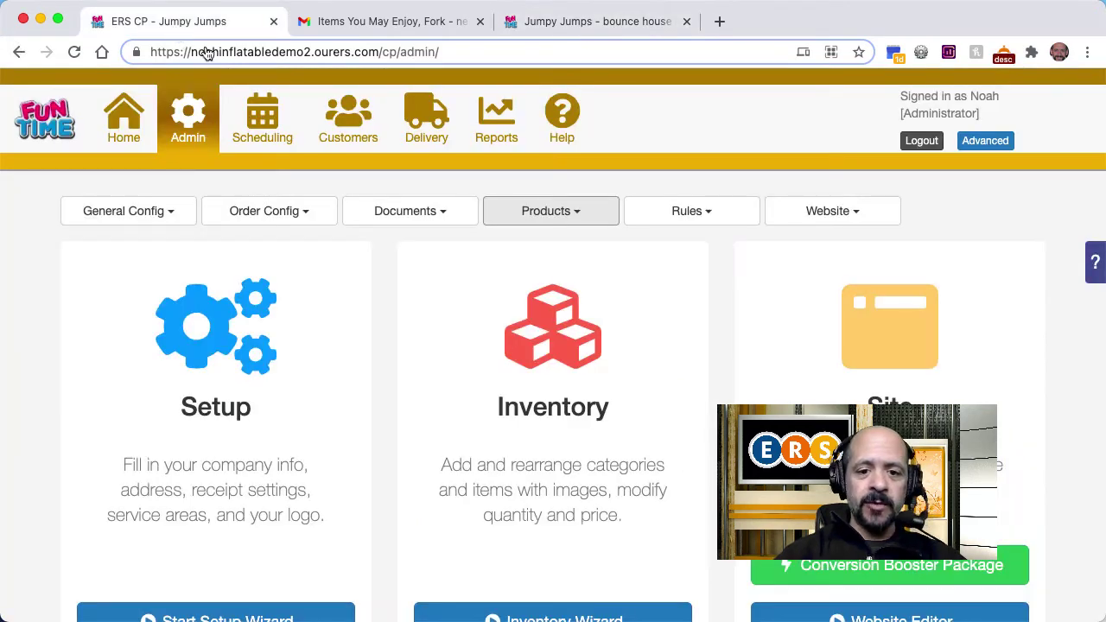
{"action": "left_click", "coordinate": [422, 214]}
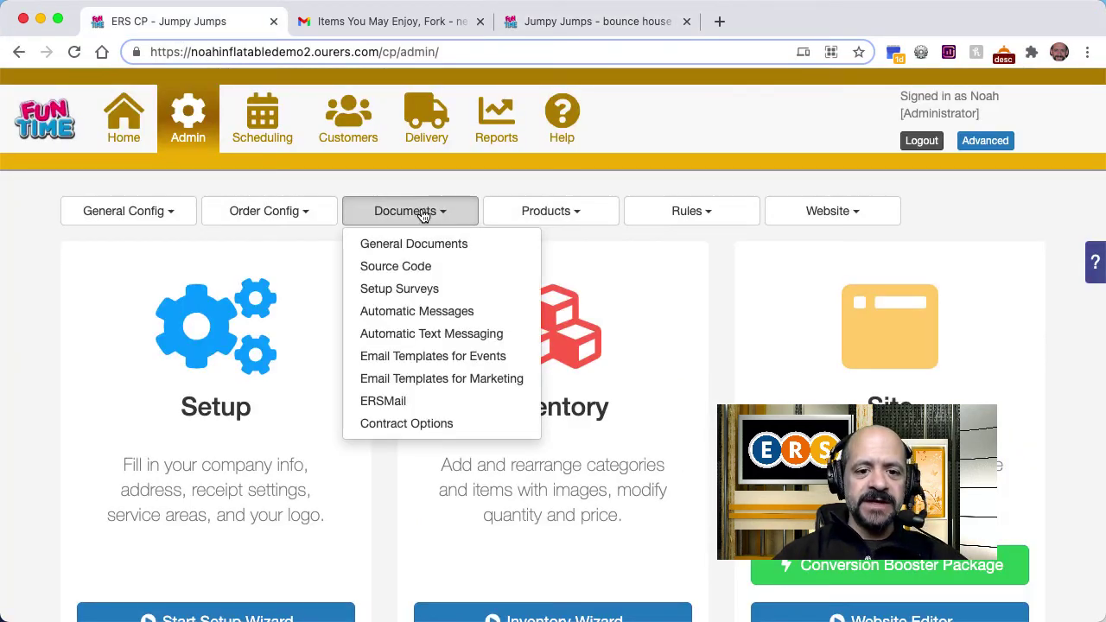
{"action": "left_click", "coordinate": [420, 312]}
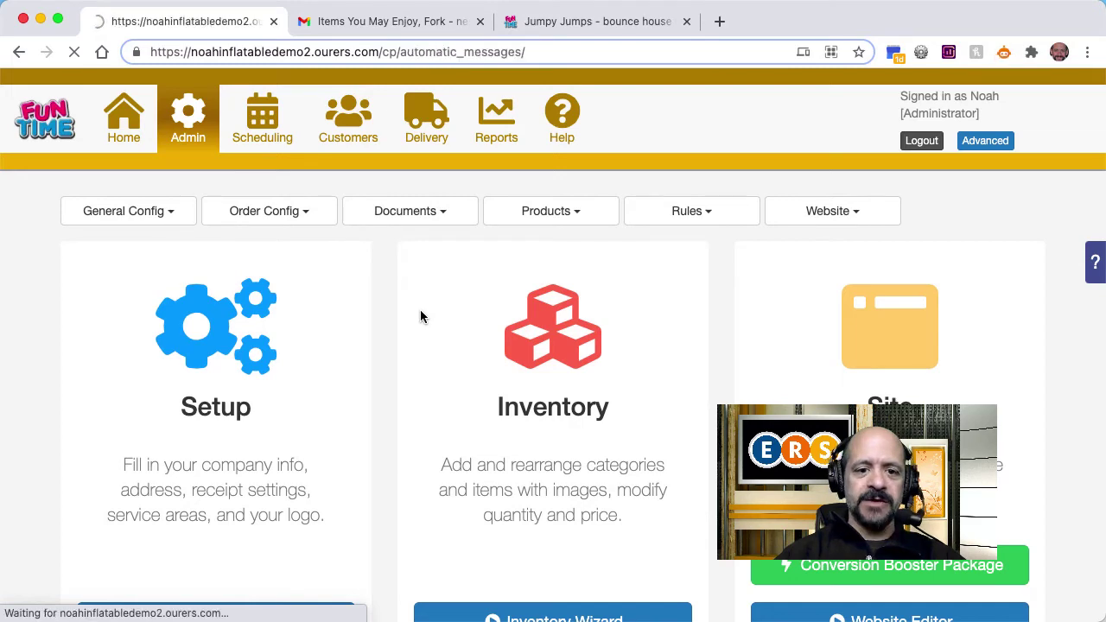
{"action": "scroll", "coordinate": [422, 317], "scroll_direction": "down", "scroll_amount": 3}
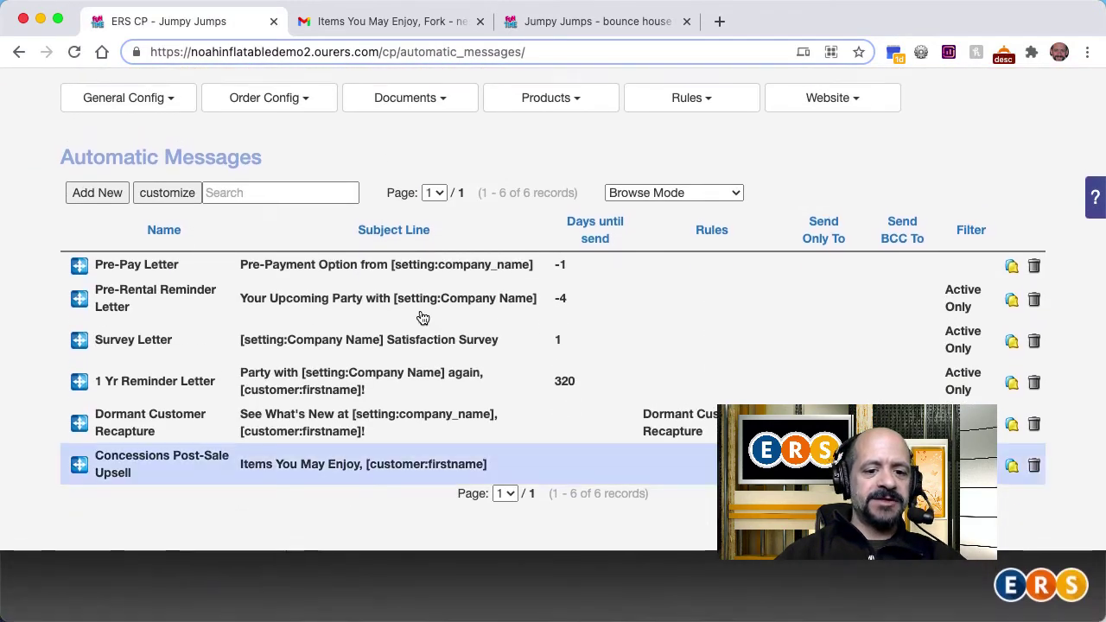
{"action": "left_click", "coordinate": [368, 476]}
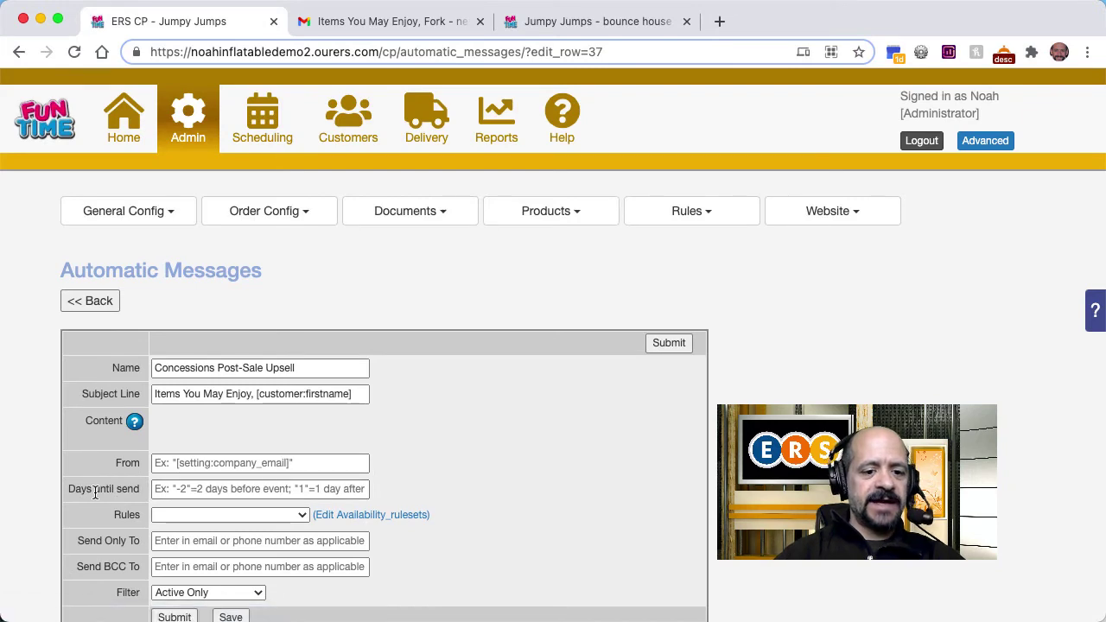
Step: Send from the company email setting, 2 days before the event (-2), using the Concessions Post-Sale Upsell rule, and save
{"action": "scroll", "coordinate": [94, 491], "scroll_direction": "down", "scroll_amount": 5}
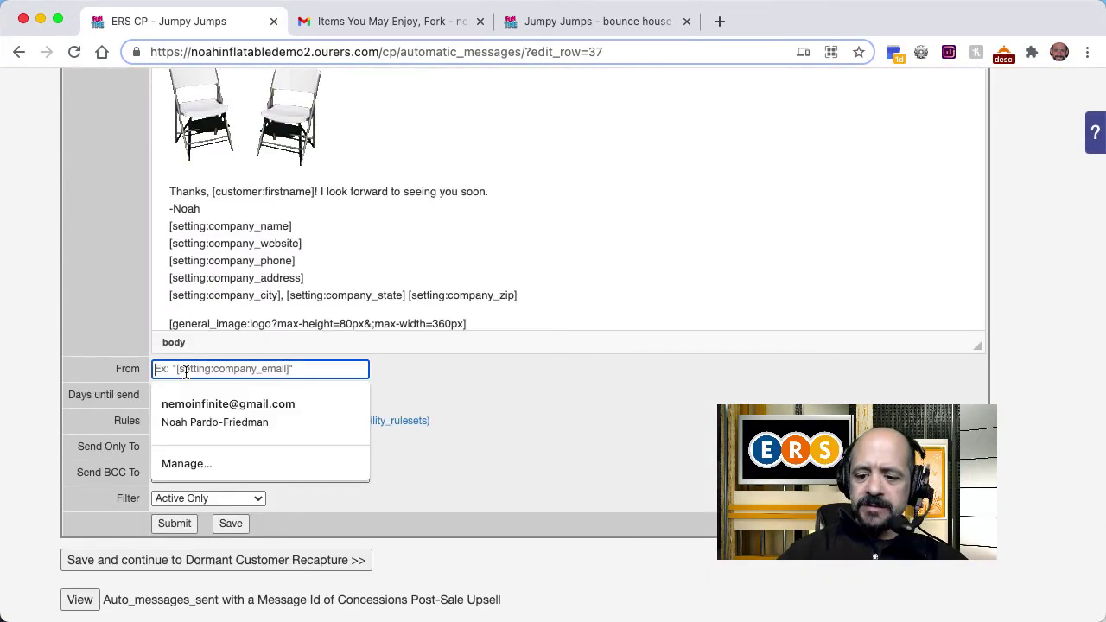
{"action": "type", "text": "[setting:company_email"}
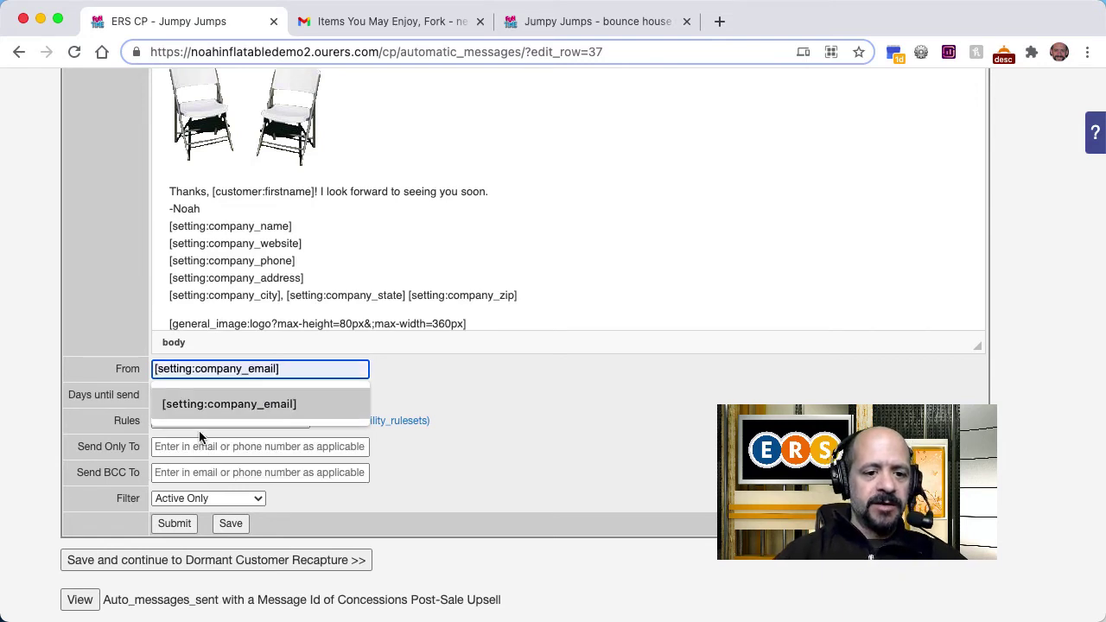
{"action": "left_click", "coordinate": [210, 405]}
{"action": "left_click", "coordinate": [196, 394]}
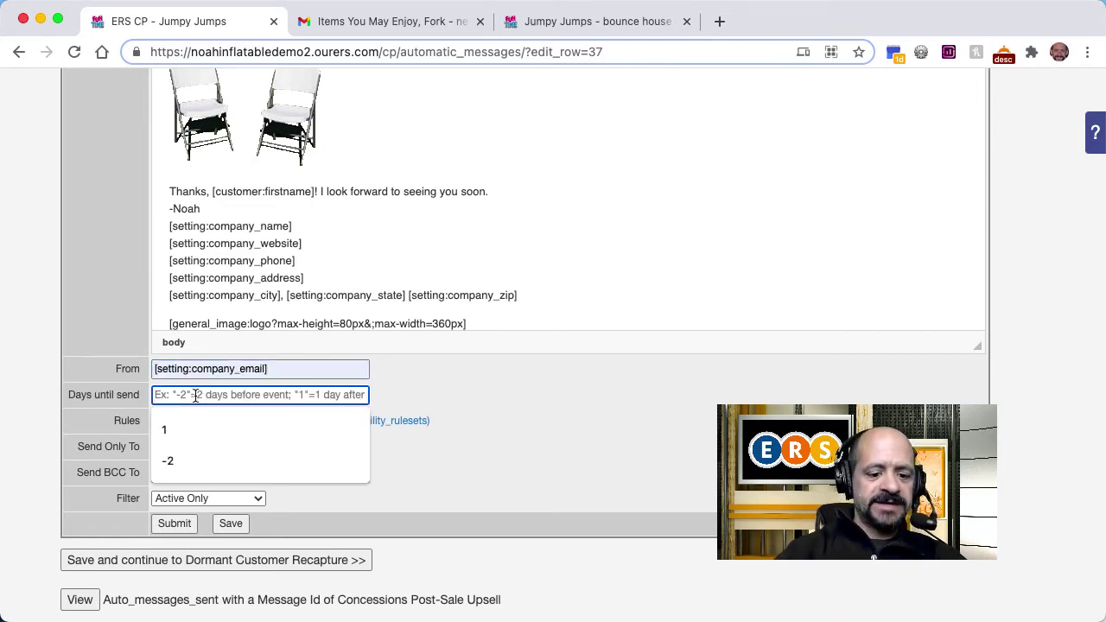
{"action": "type", "text": "-2"}
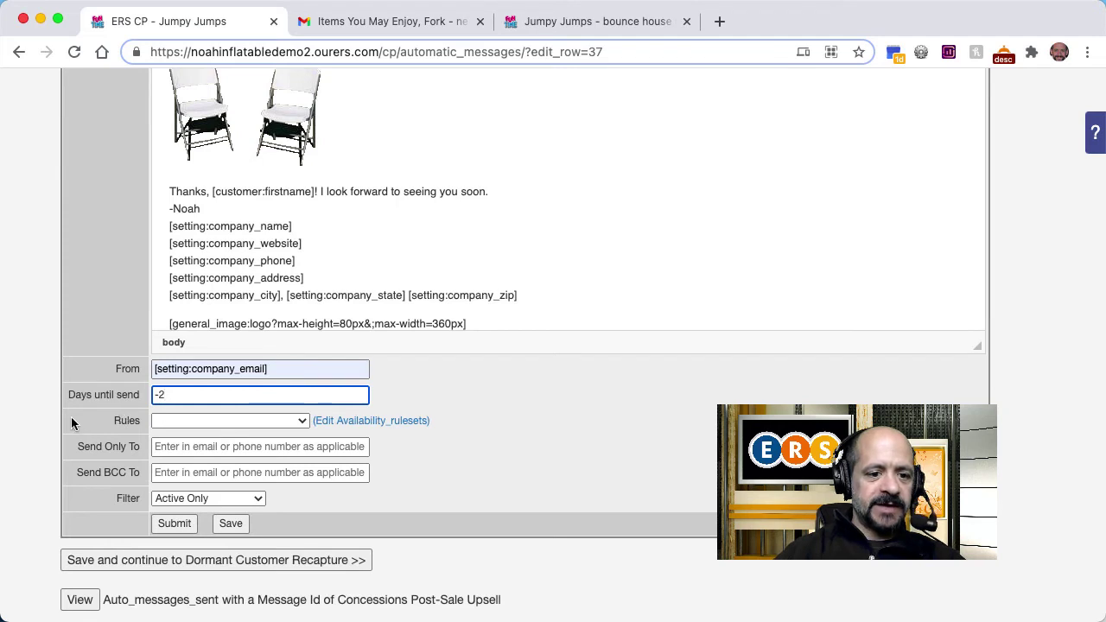
{"action": "left_click", "coordinate": [72, 423]}
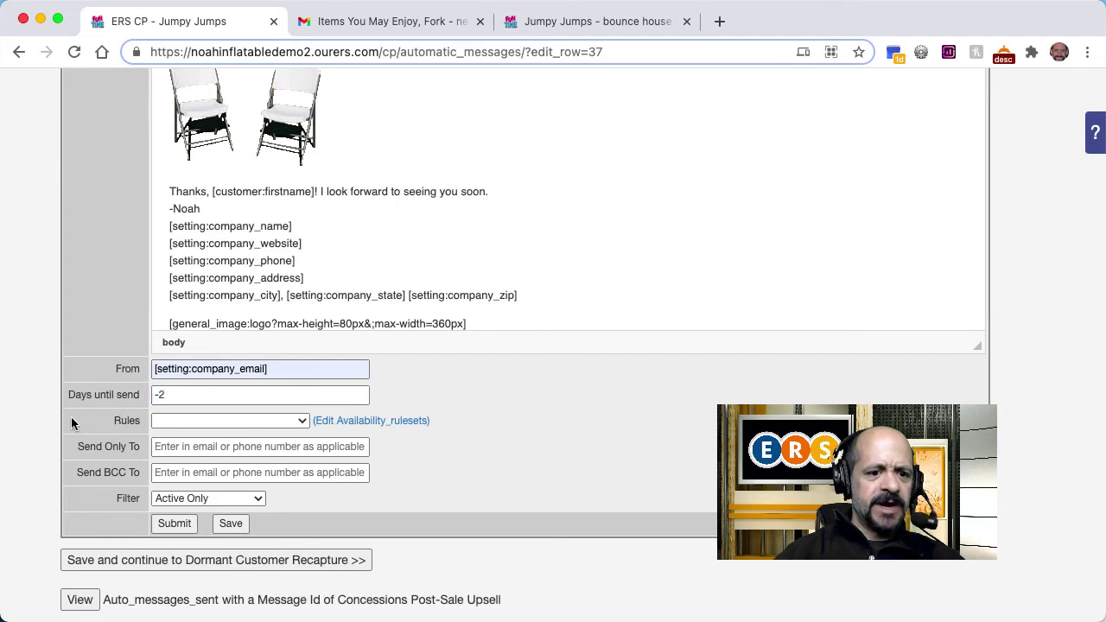
{"action": "left_click", "coordinate": [257, 421]}
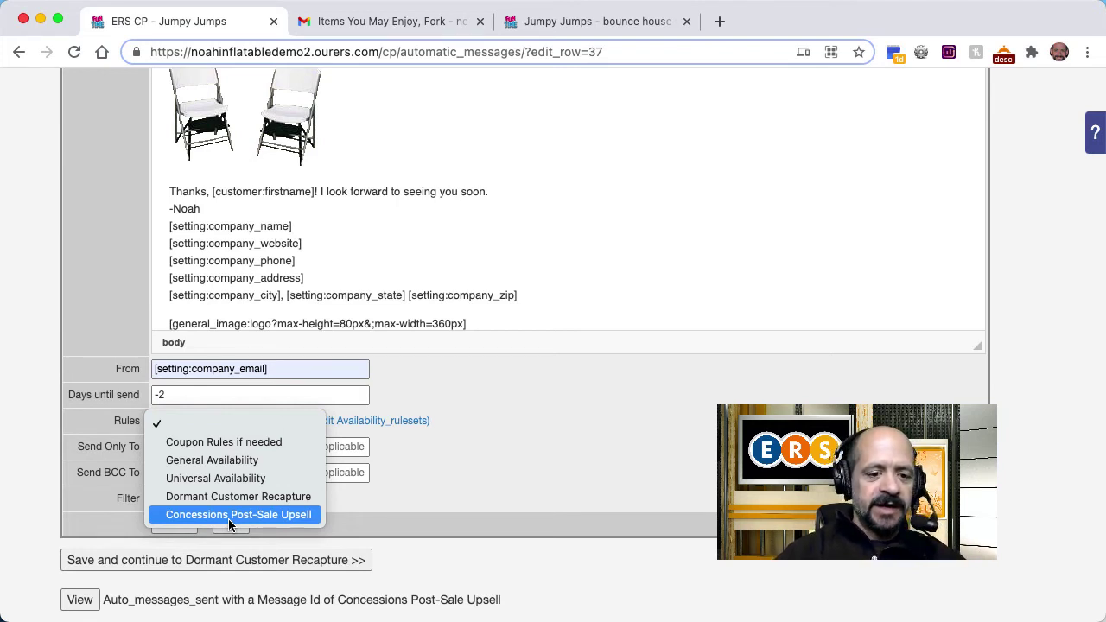
{"action": "left_click", "coordinate": [228, 519]}
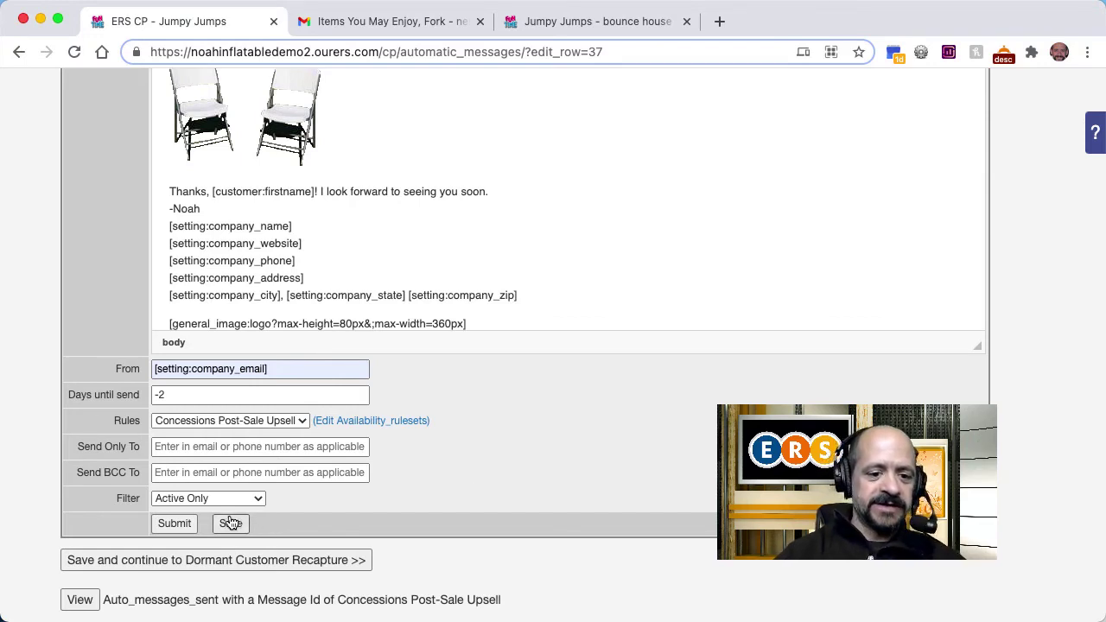
{"action": "left_click", "coordinate": [175, 524]}
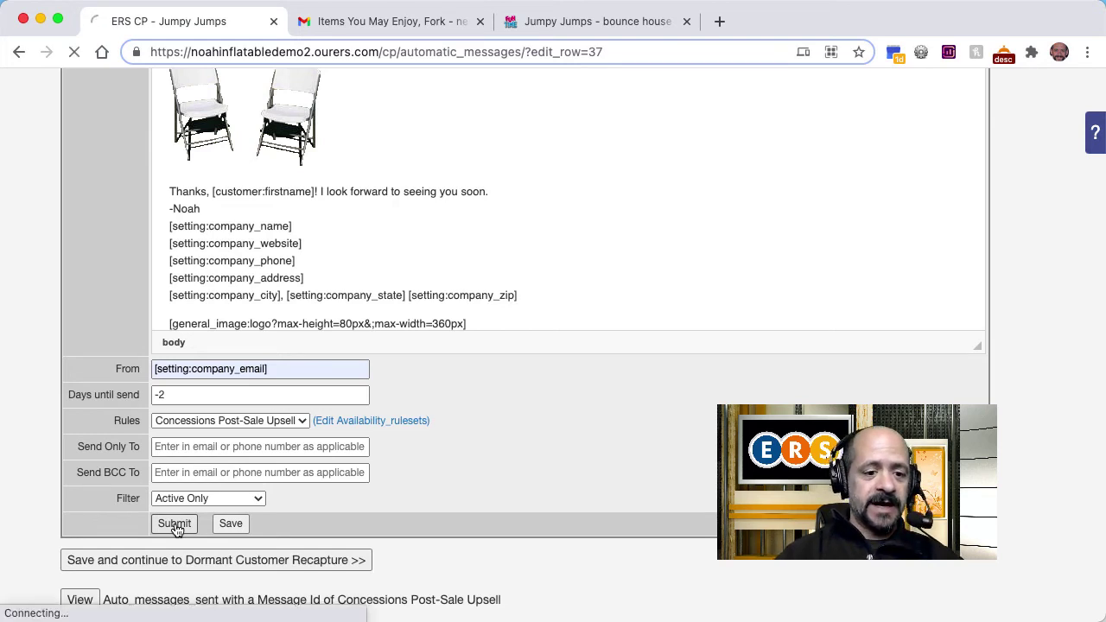